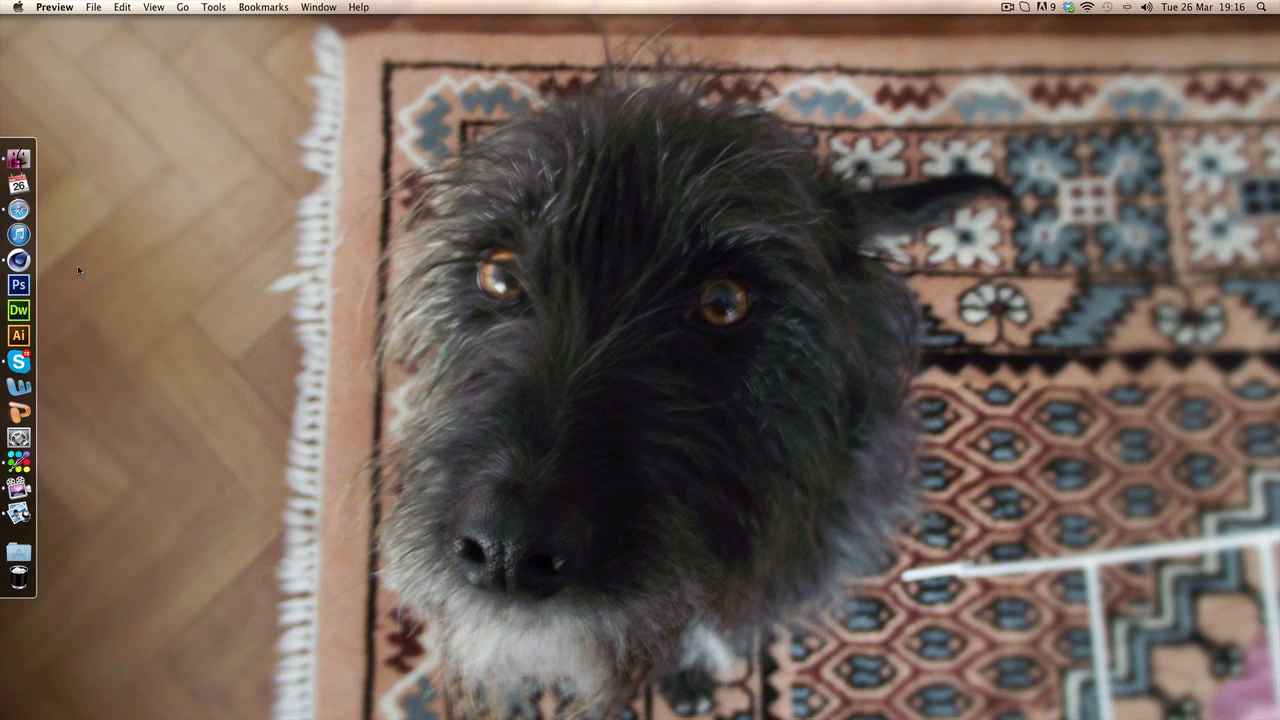
Examine the lettering and the bolts placed around it in the reference image render2.png, then close the image
left_click(10, 514)
key("super+equal")
key("super+equal")
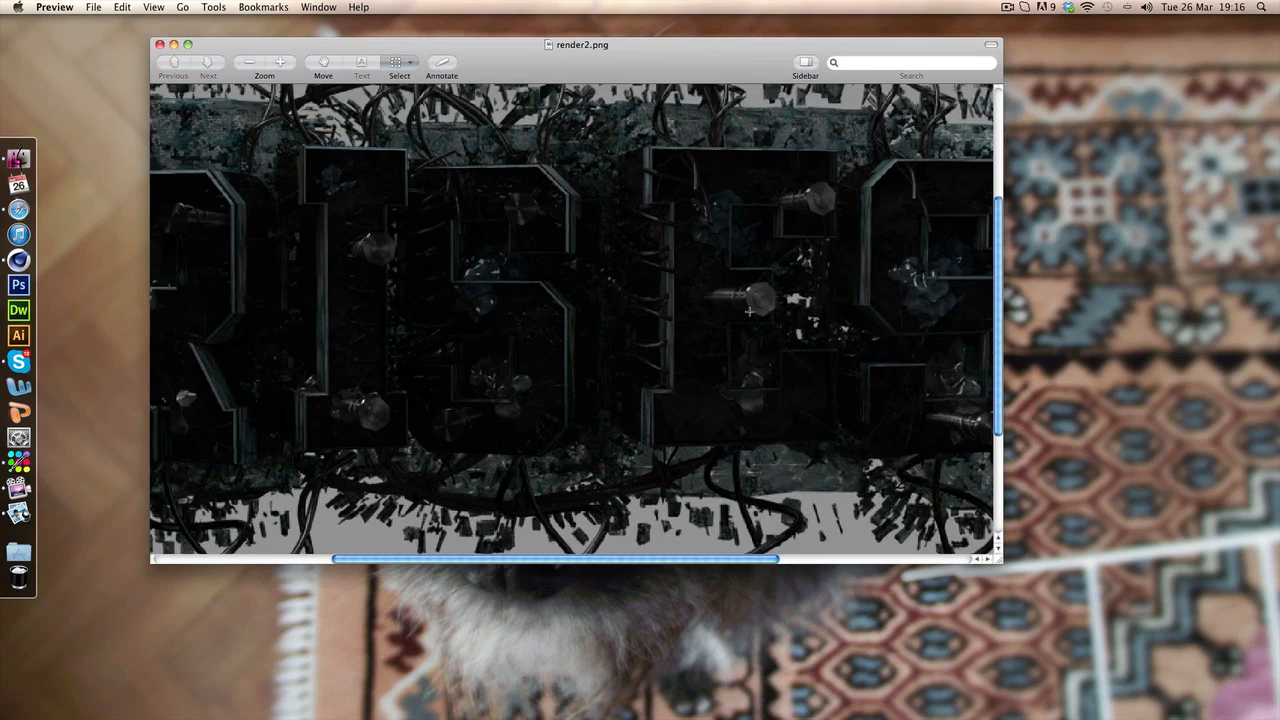
mouse_move(746, 308)
left_mouse_down()
mouse_move(660, 314)
mouse_move(658, 297)
left_mouse_up()
left_click(782, 265)
scroll(782, 265, "right", 5)
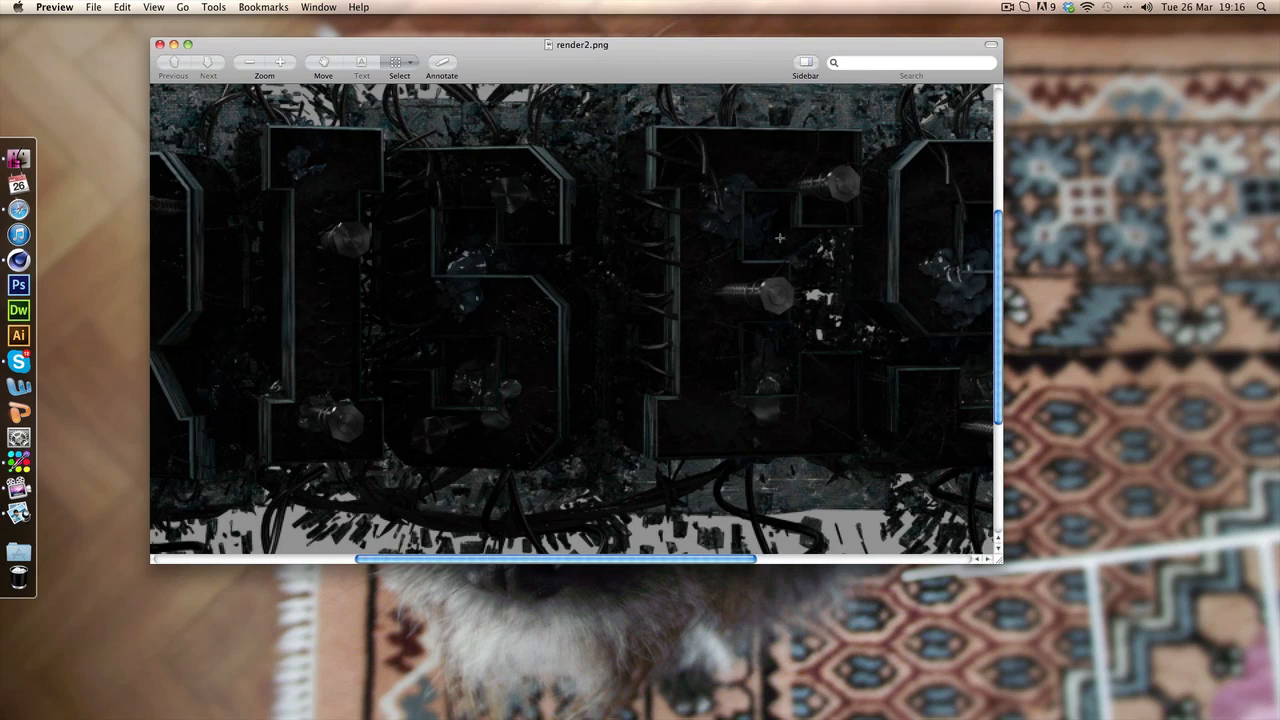
left_click_drag(604, 259, 689, 330)
left_click(750, 338)
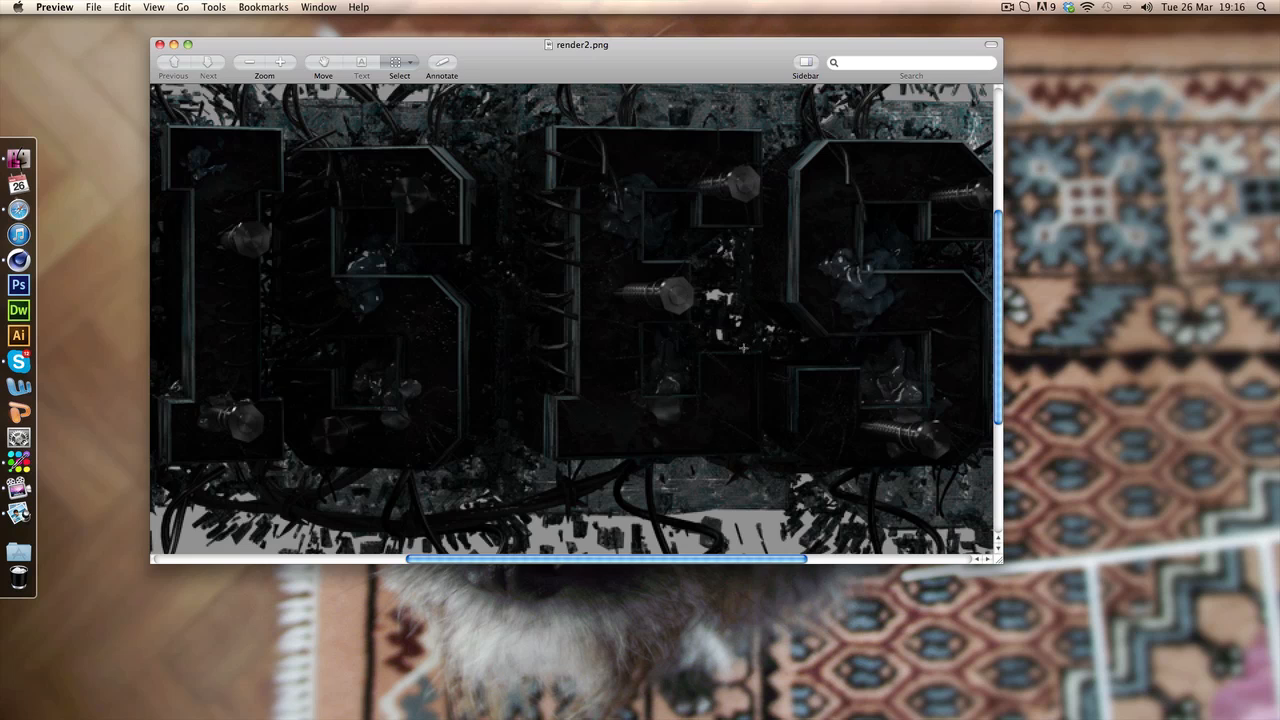
scroll(698, 295, "right", 8)
scroll(698, 295, "left", 12)
scroll(697, 294, "left", 10)
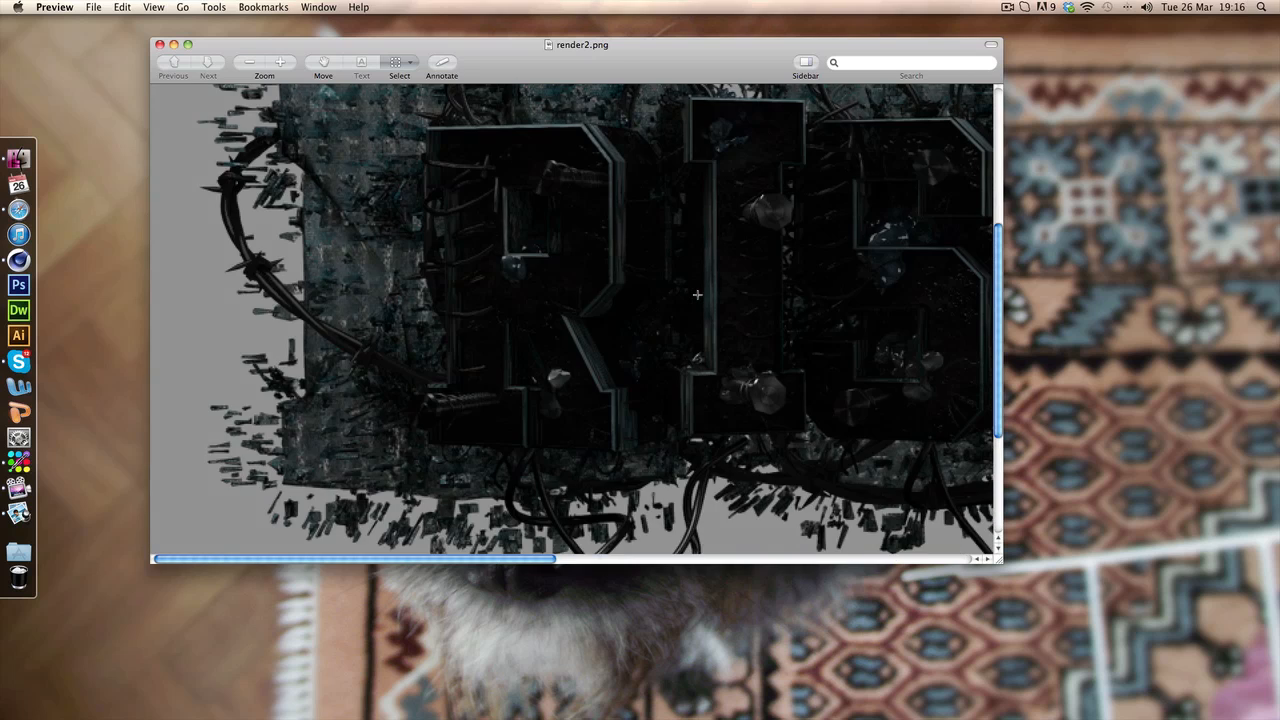
left_click(158, 45)
Switch to Cinema 4D and inspect the finished bolt model in the perspective view
left_click(18, 259)
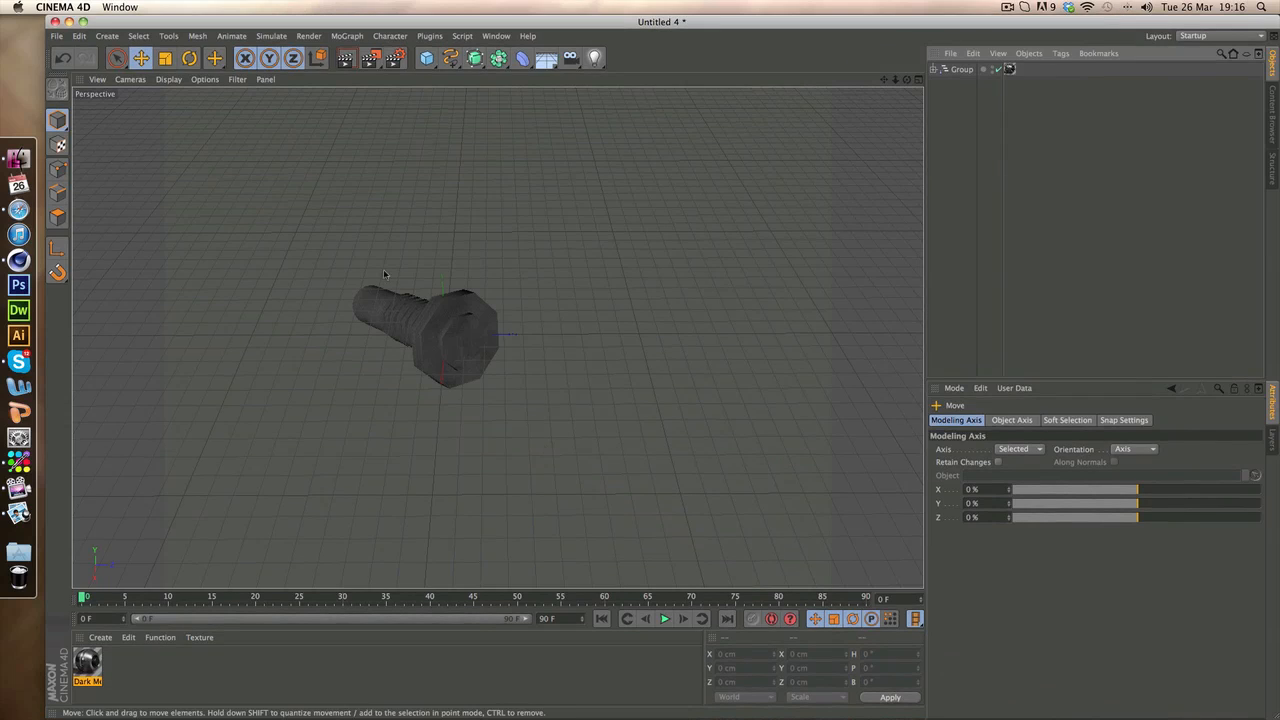
left_click(462, 335)
left_click(422, 289)
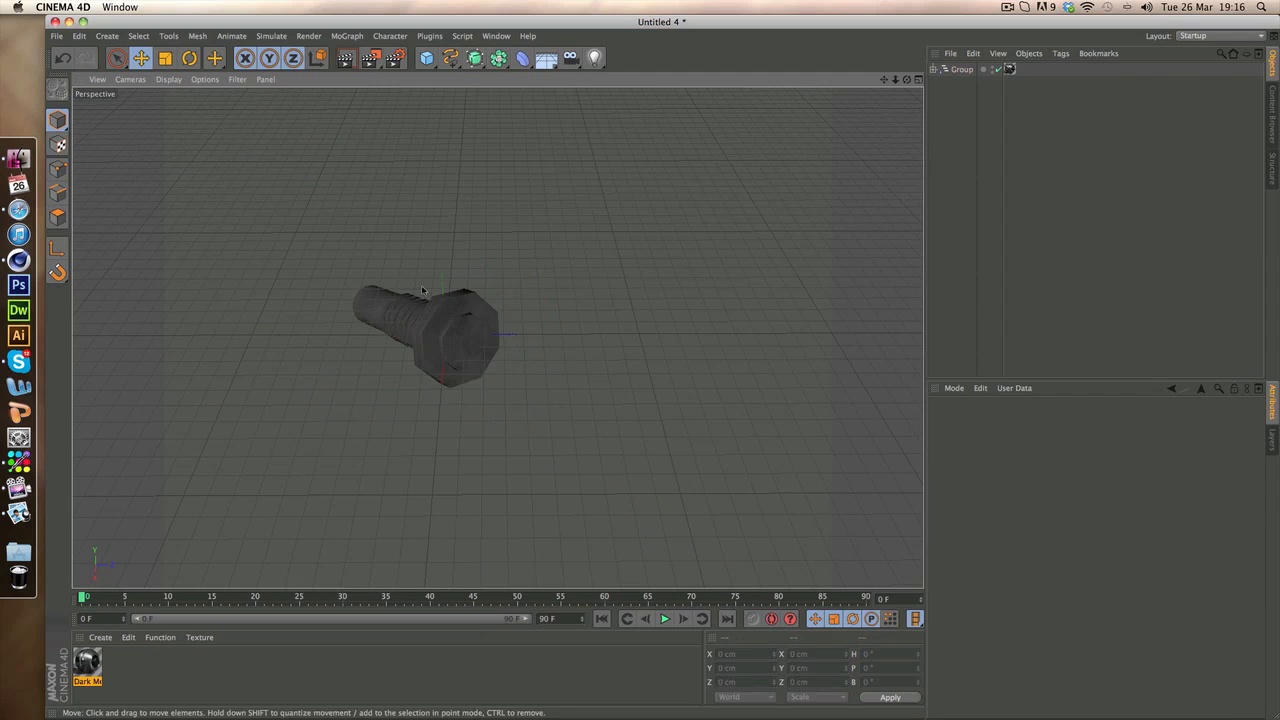
key("super+z")
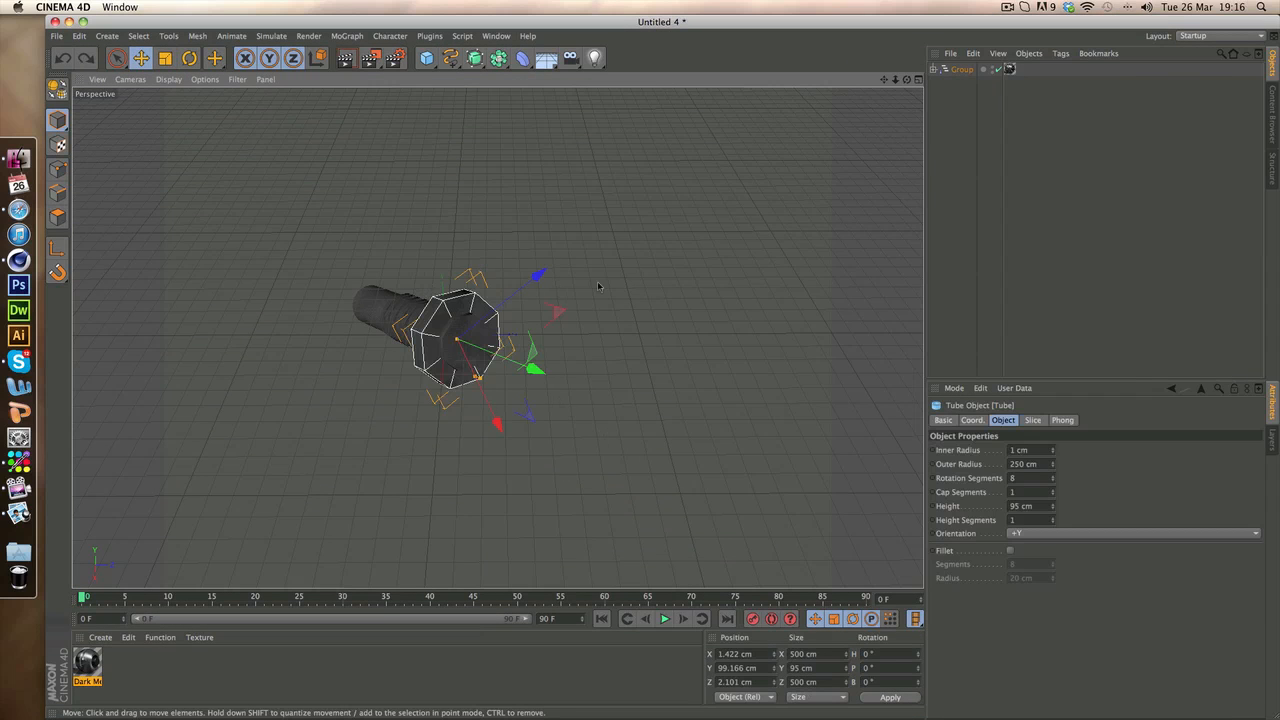
key("super+y")
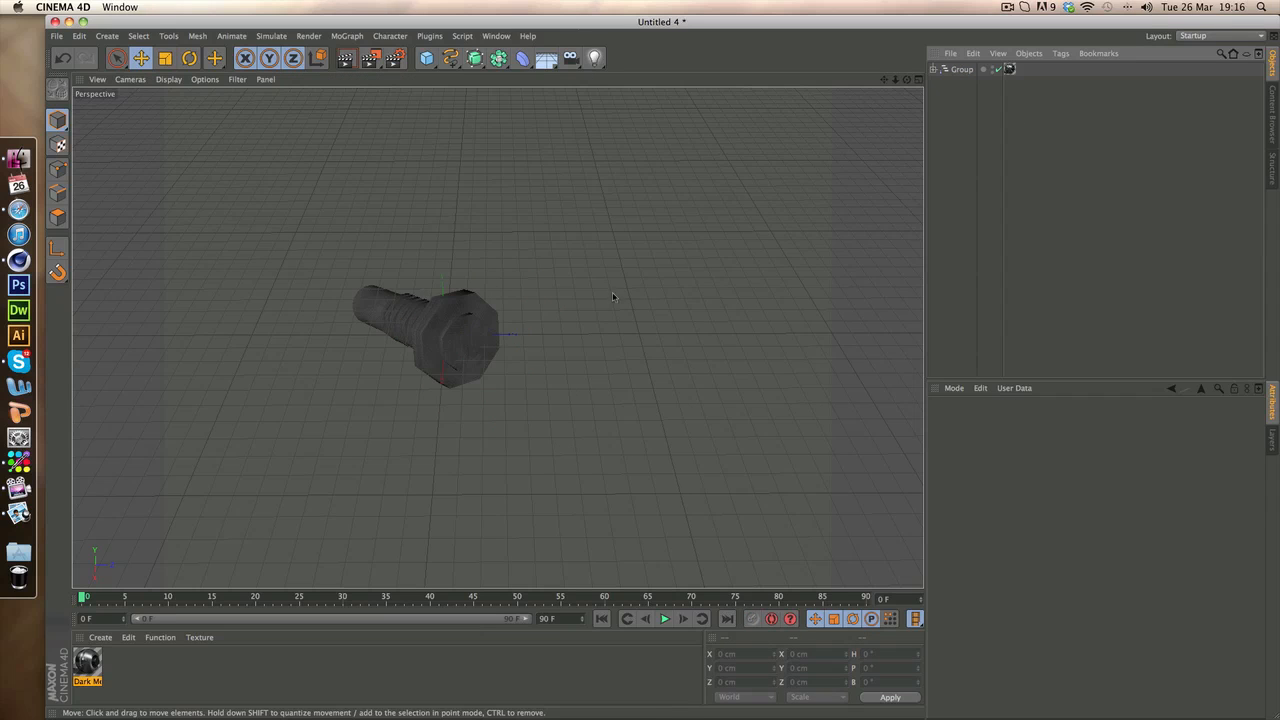
left_click(959, 70)
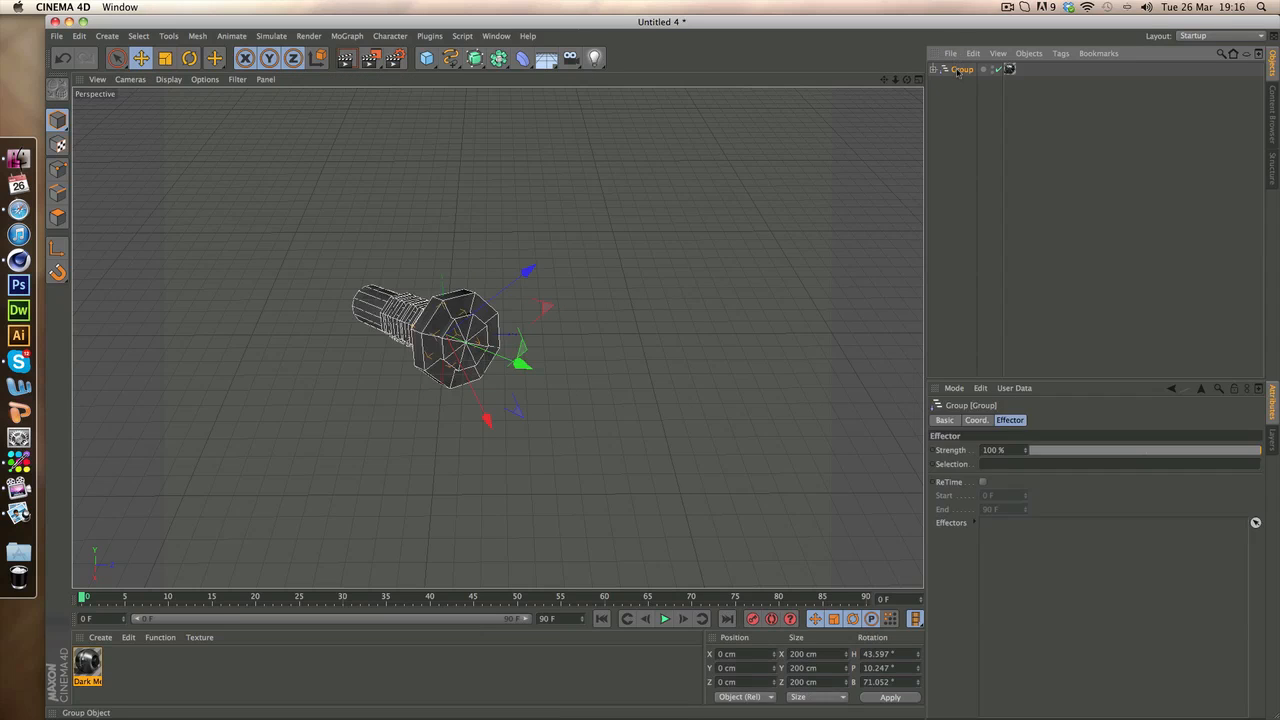
key("Delete")
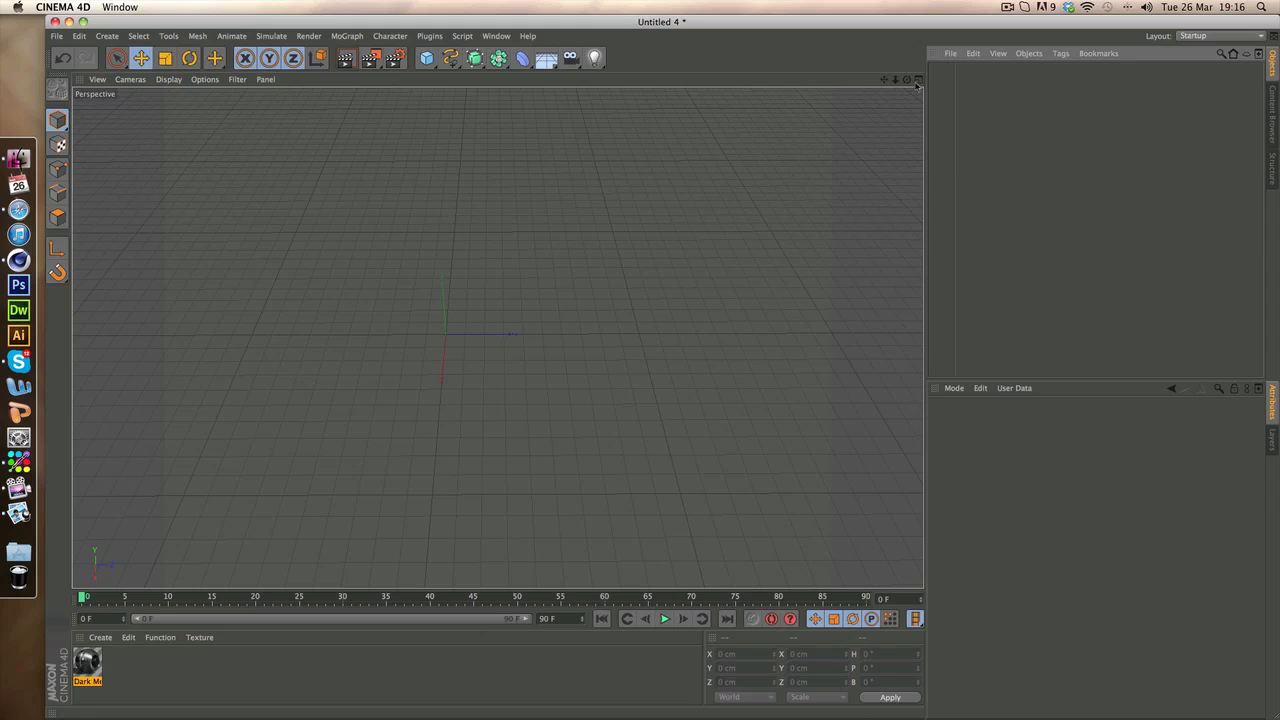
mouse_move(907, 79)
left_mouse_down()
mouse_move(903, 30)
mouse_move(882, 62)
left_mouse_up()
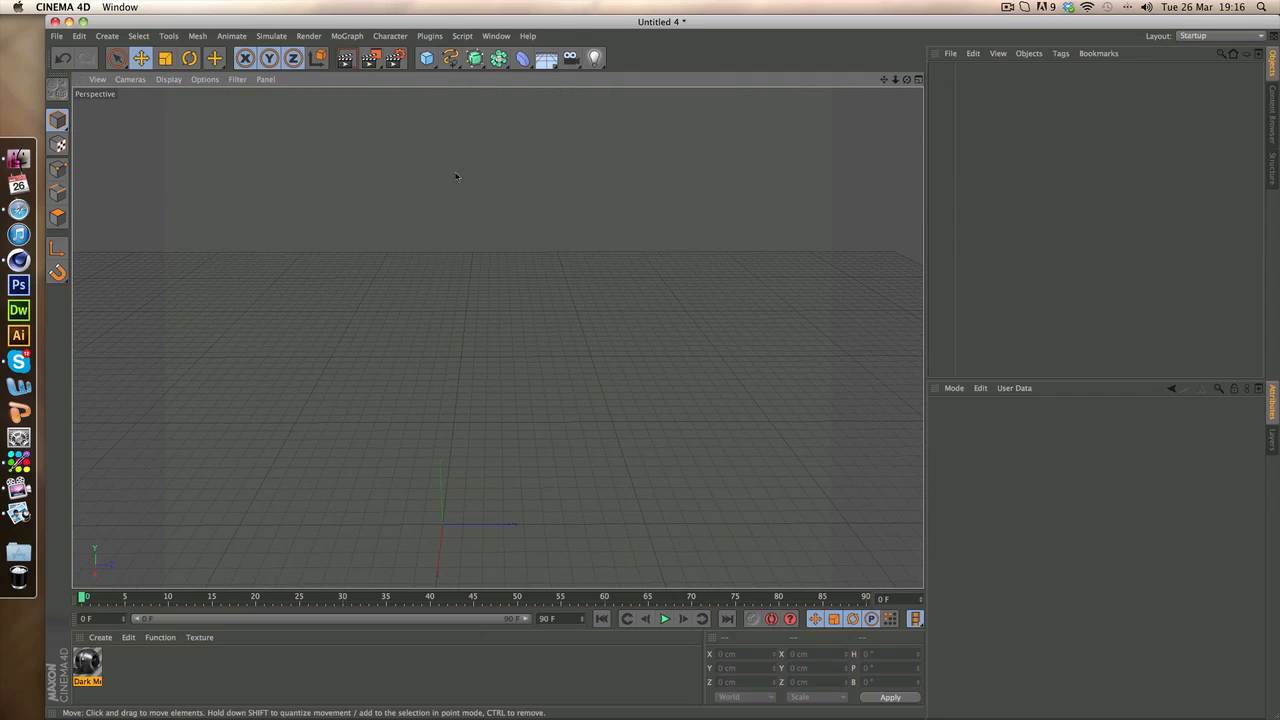
key("super+v")
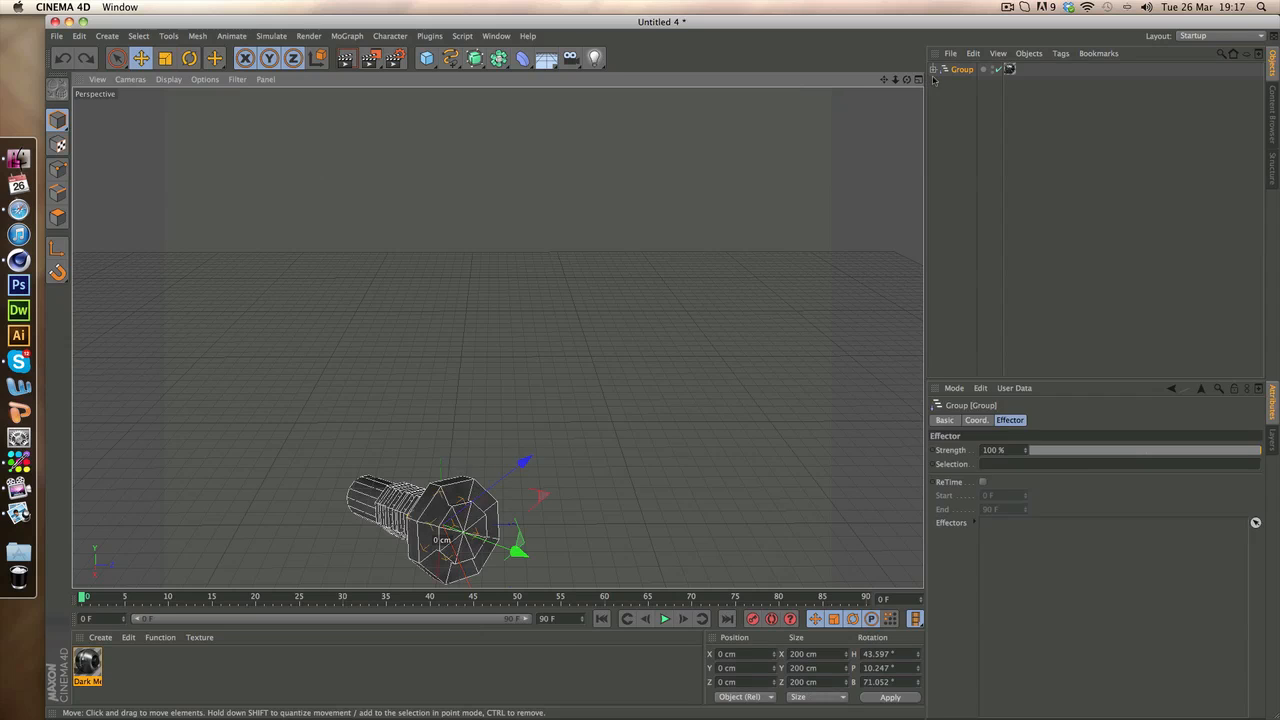
Delete the whole finished bolt group to leave an empty scene
left_click_drag(883, 80, 887, 43)
left_click(497, 337)
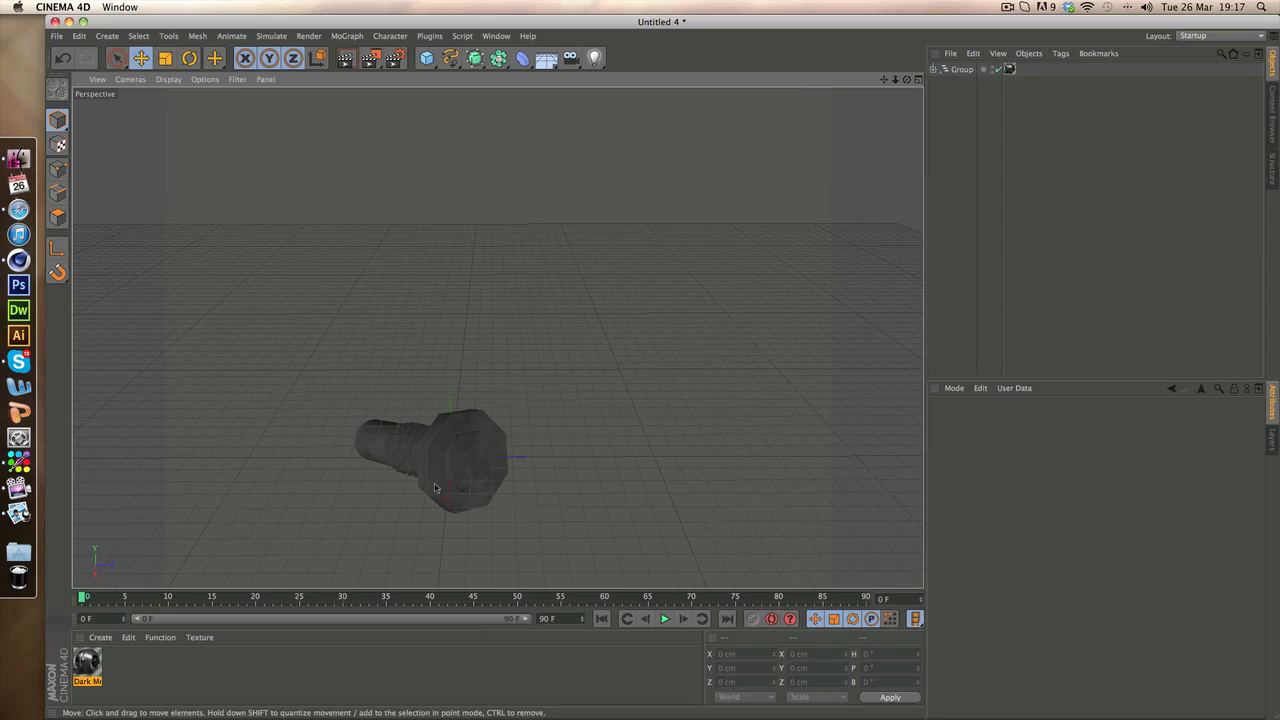
left_click(366, 450)
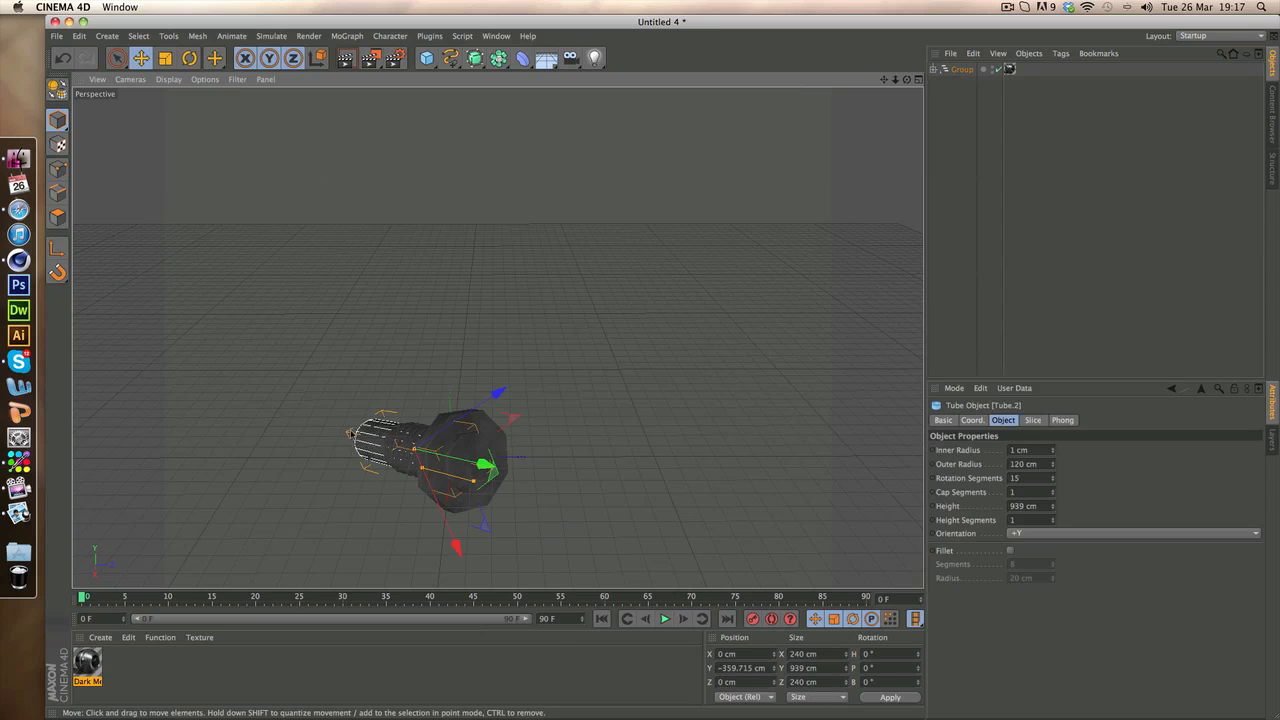
left_click(622, 472)
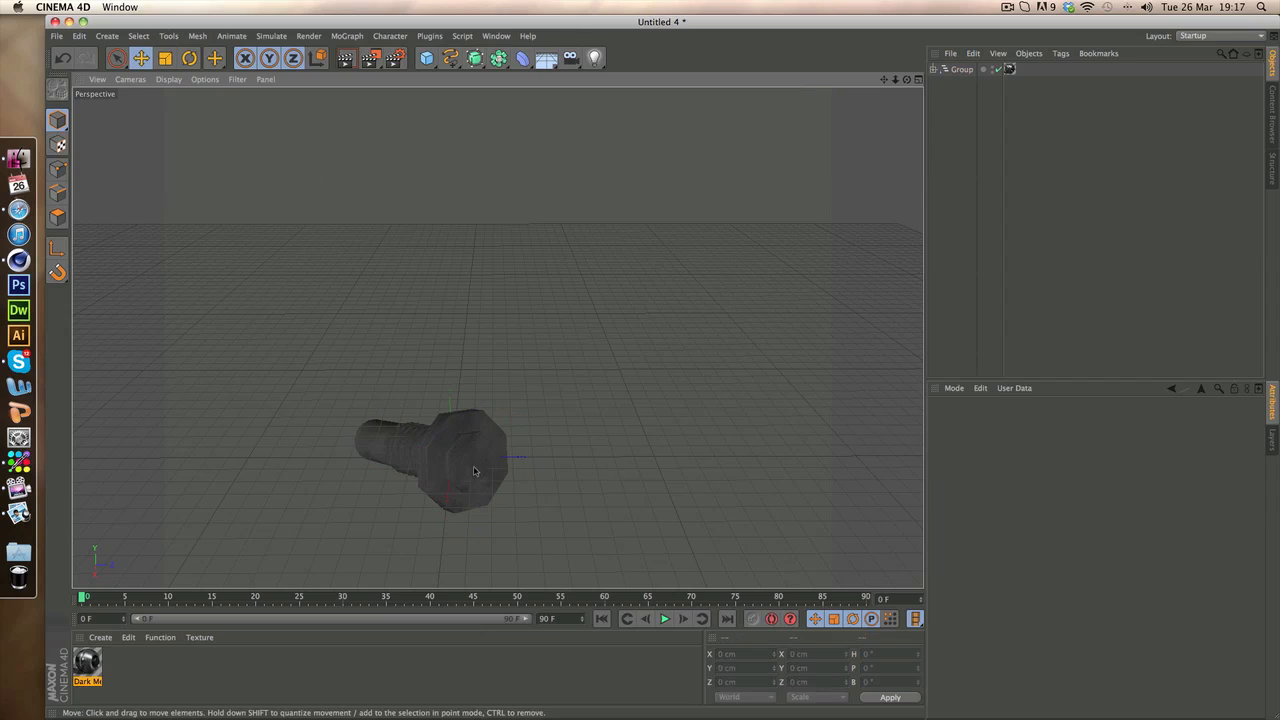
left_click(947, 70)
key("Delete")
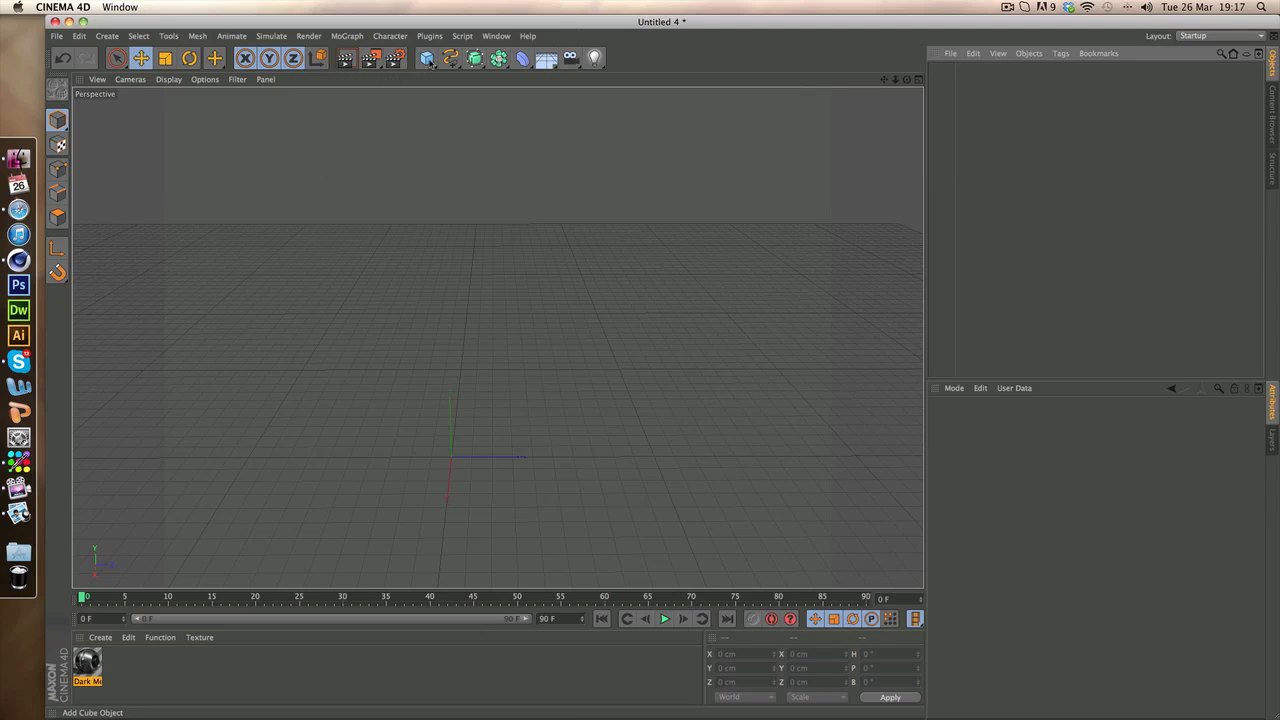
Add a Tube primitive at the scene origin and select it for editing
left_click(426, 58)
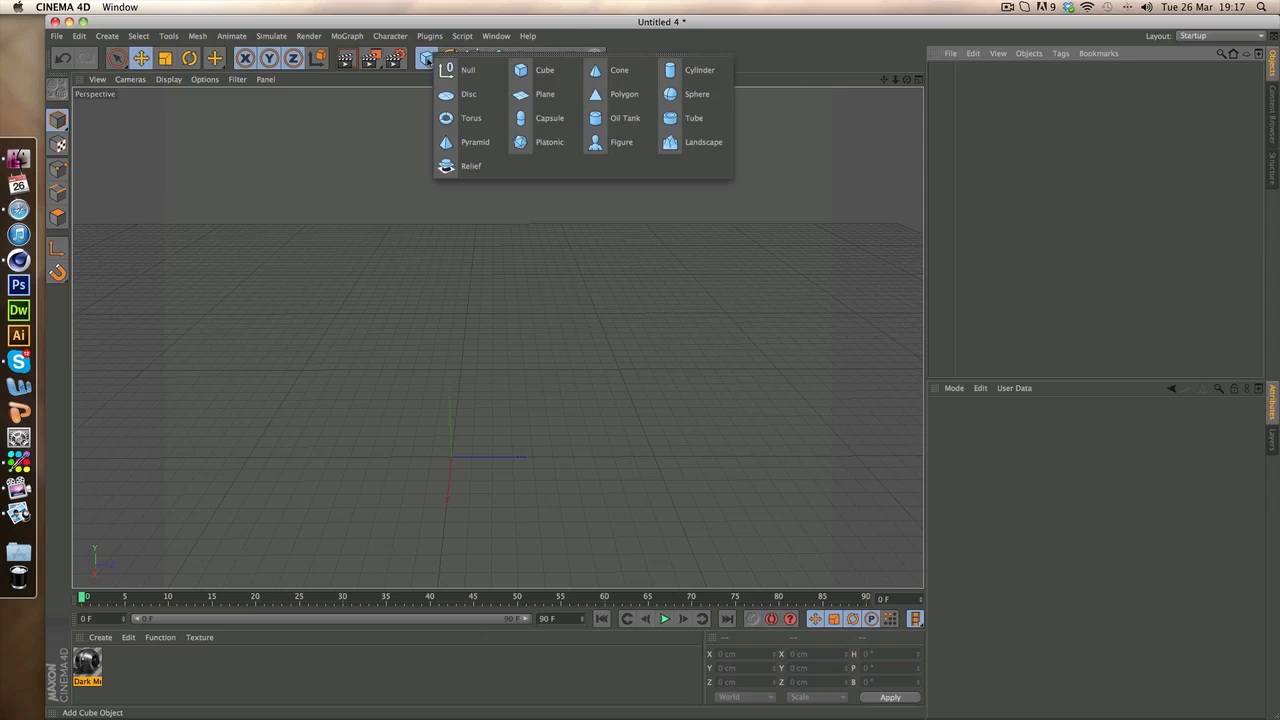
left_click(704, 122)
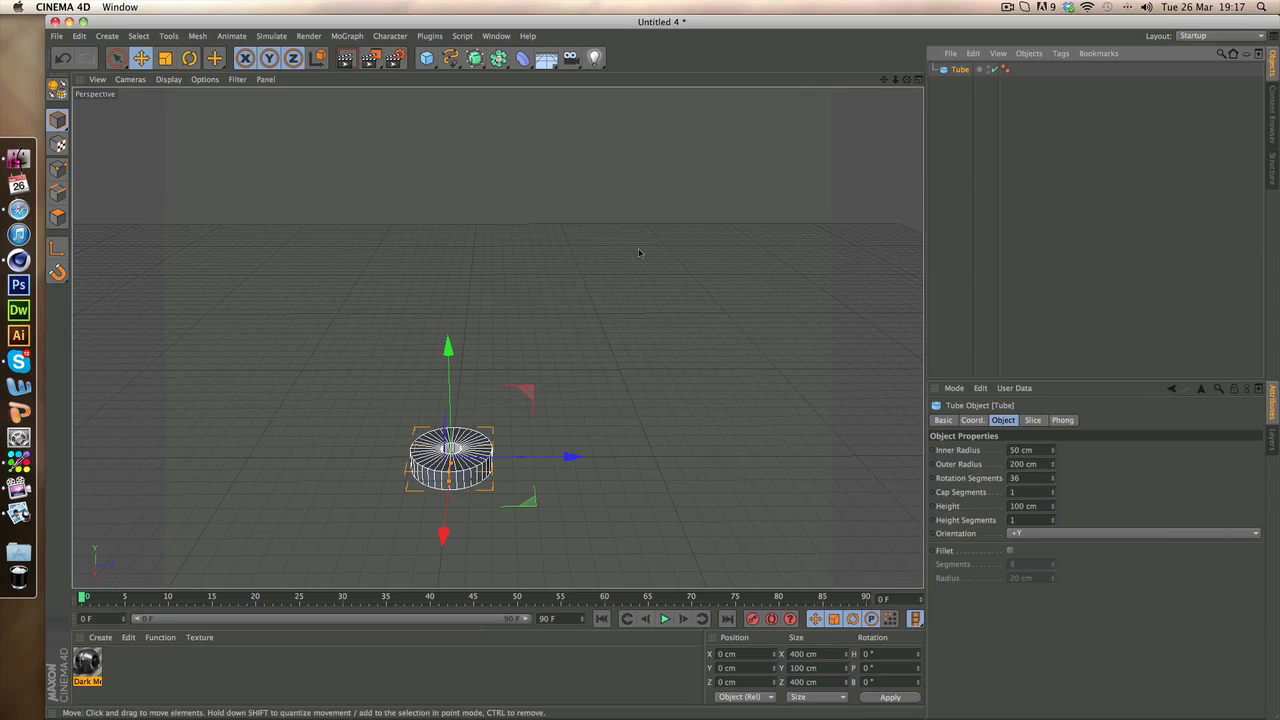
left_click_drag(907, 80, 497, 337)
left_click(1009, 80)
left_click(961, 71)
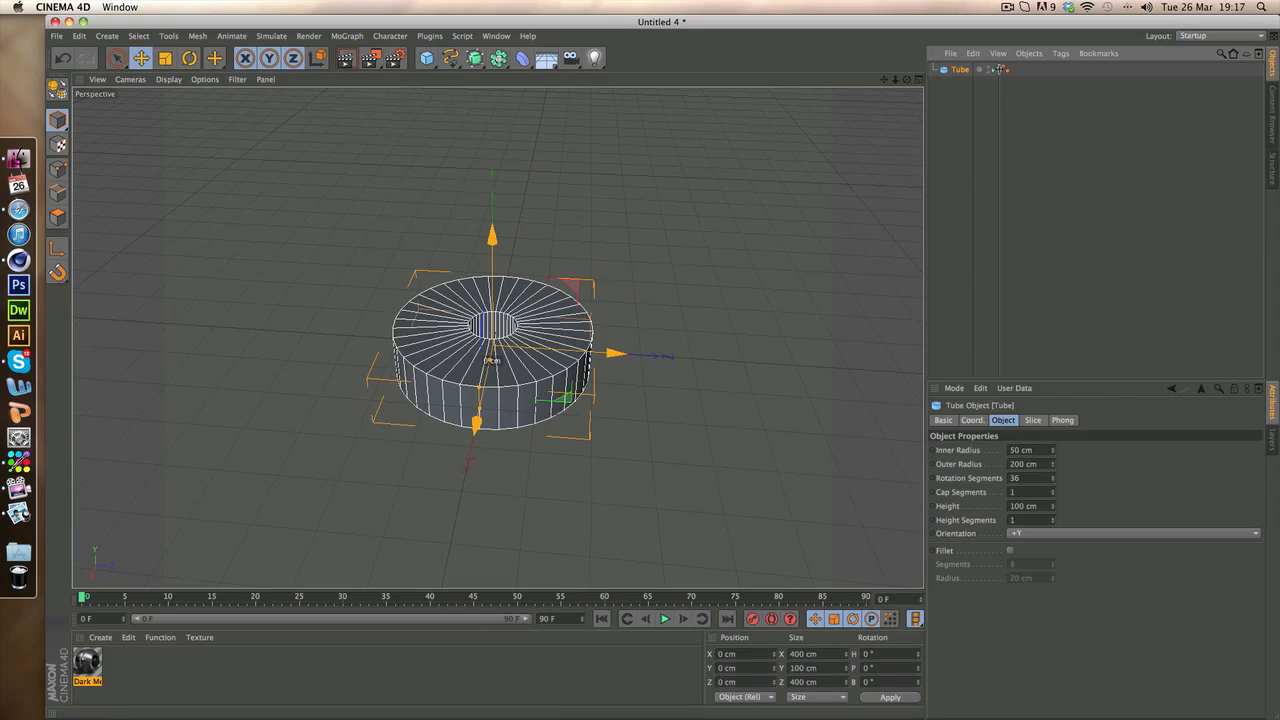
left_click(1003, 70)
left_click(1000, 110)
left_click(955, 70)
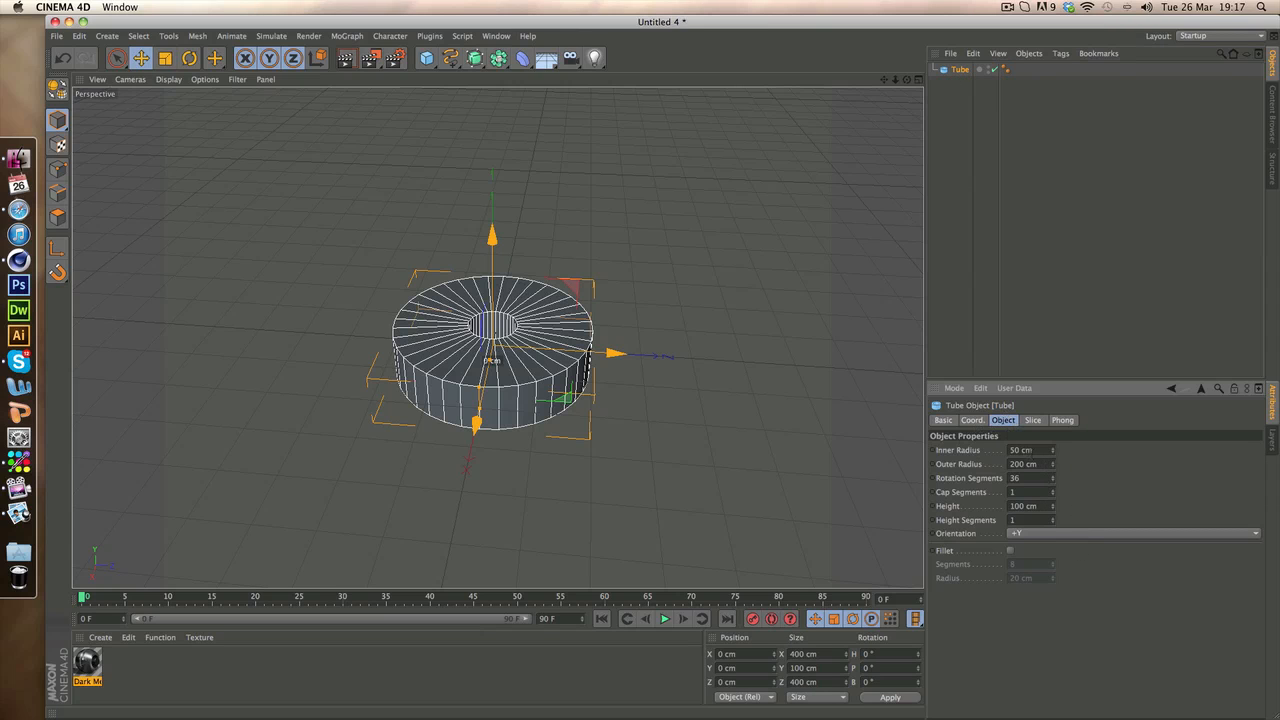
Set the tube's inner radius to 1 cm and its outer radius to 284 cm
double_click(1031, 450)
type("1")
key("Return")
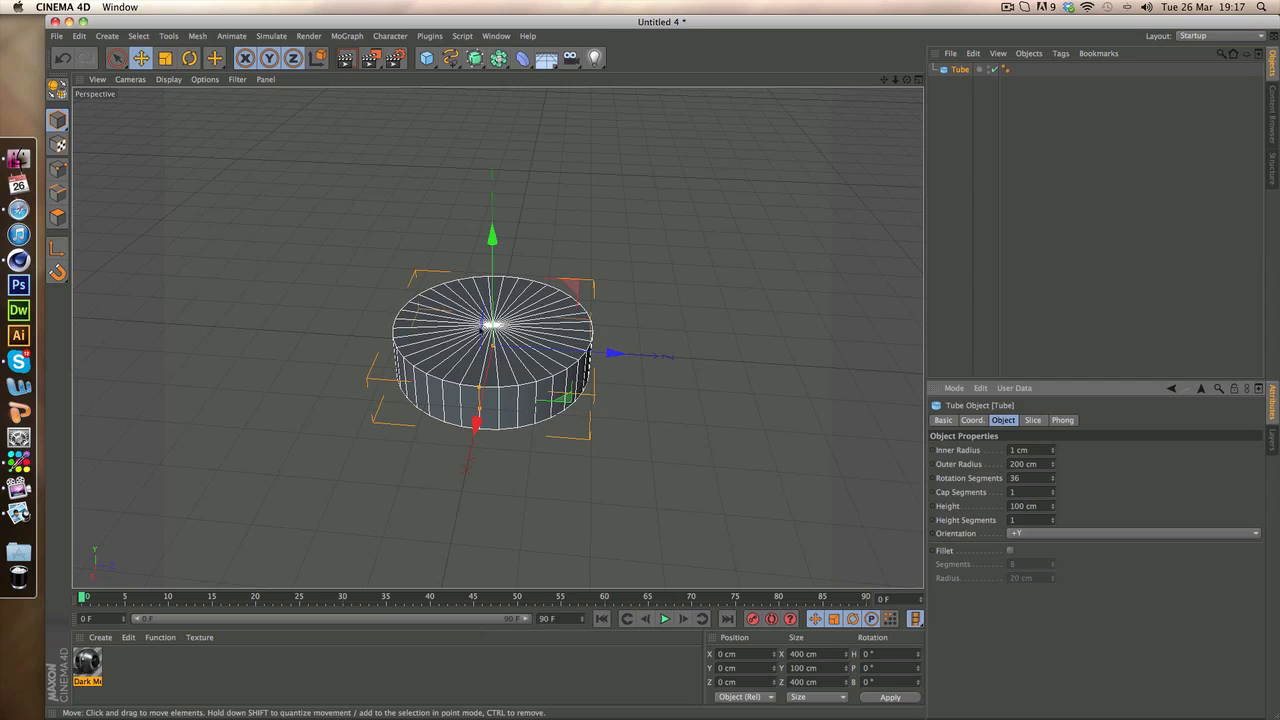
left_click_drag(1053, 467, 1053, 456)
left_click_drag(907, 80, 894, 4)
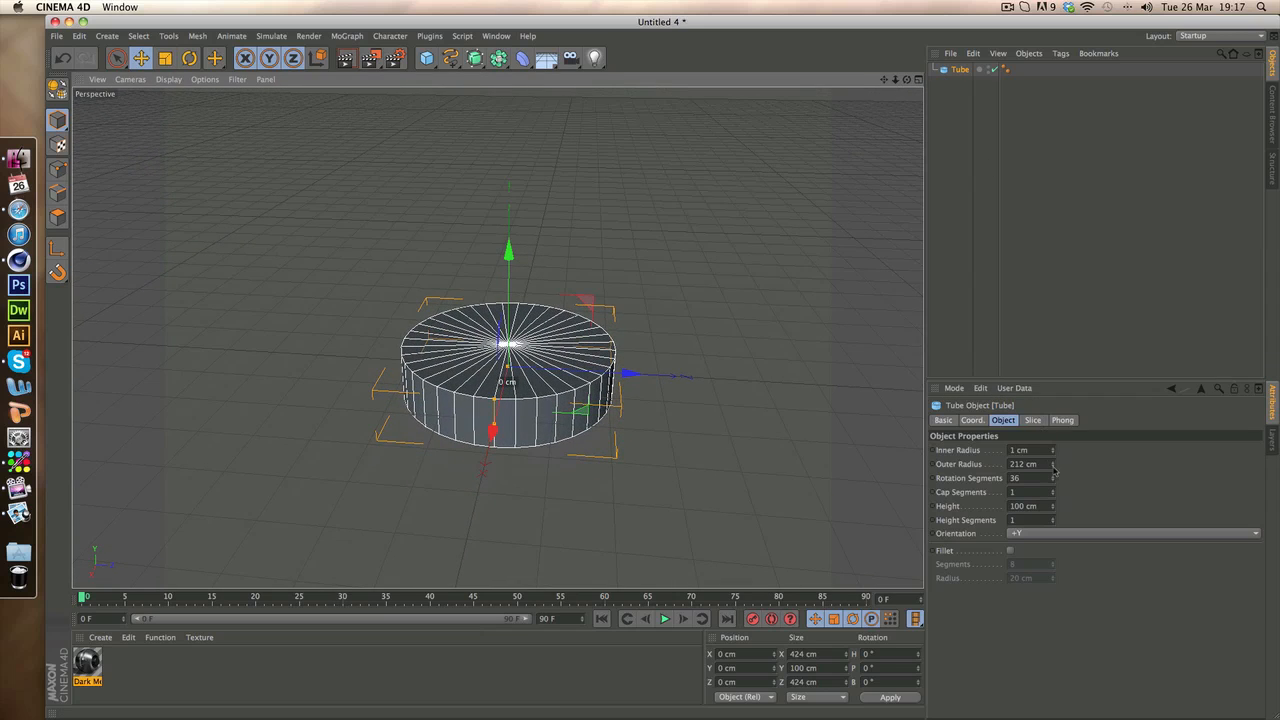
left_click_drag(1053, 470, 1053, 420)
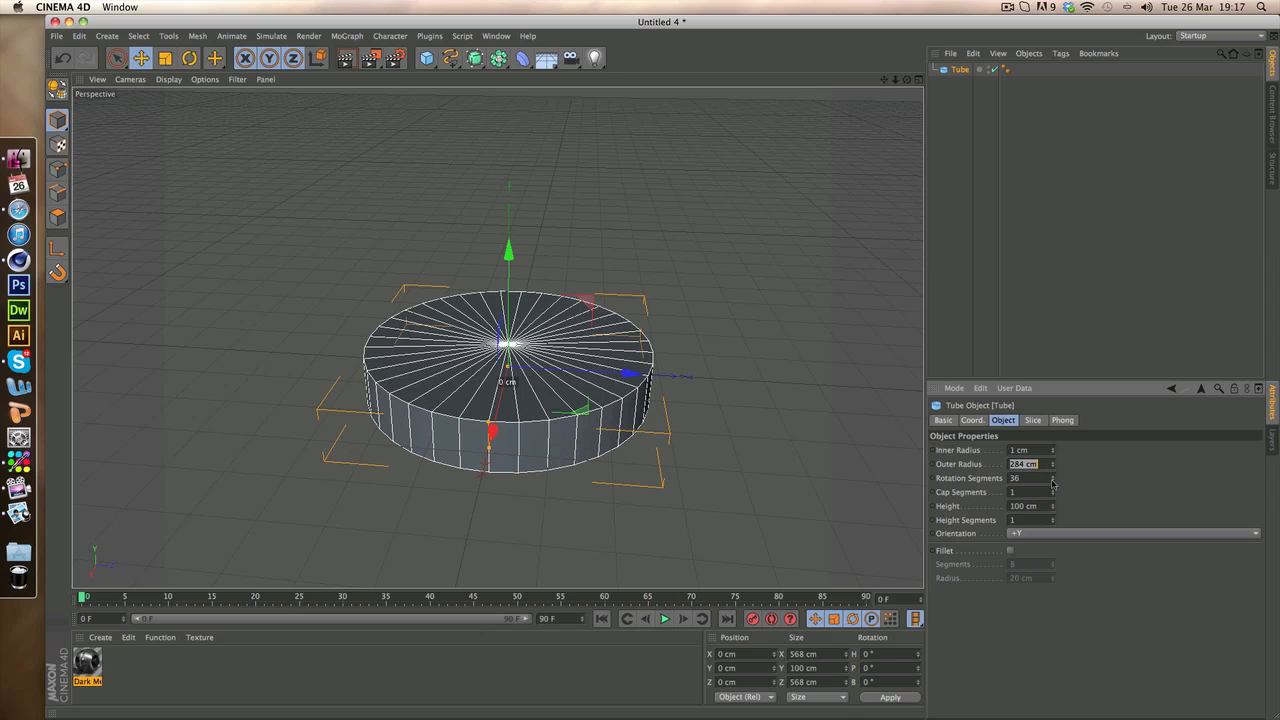
Reduce the tube's rotation segments to 8 to give the bolt head an octagonal outline
mouse_move(1054, 486)
left_mouse_down()
mouse_move(1051, 520)
mouse_move(1051, 481)
left_mouse_up()
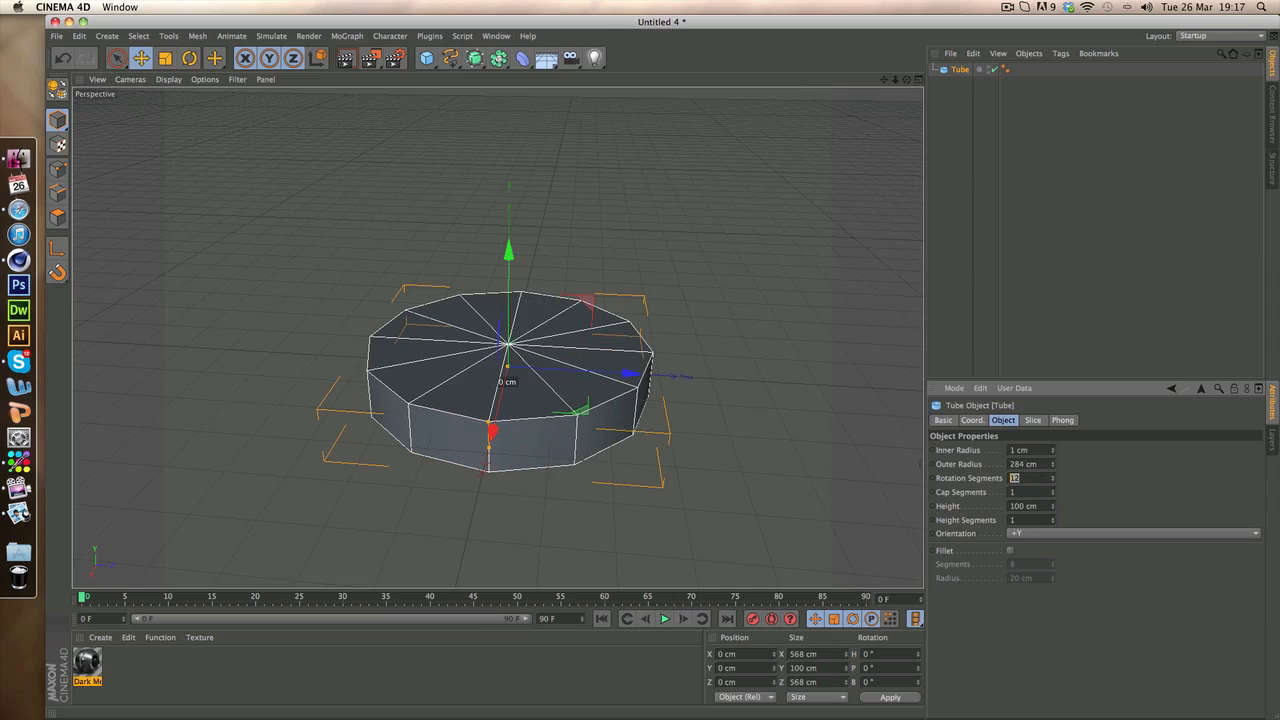
type("8")
key("Return")
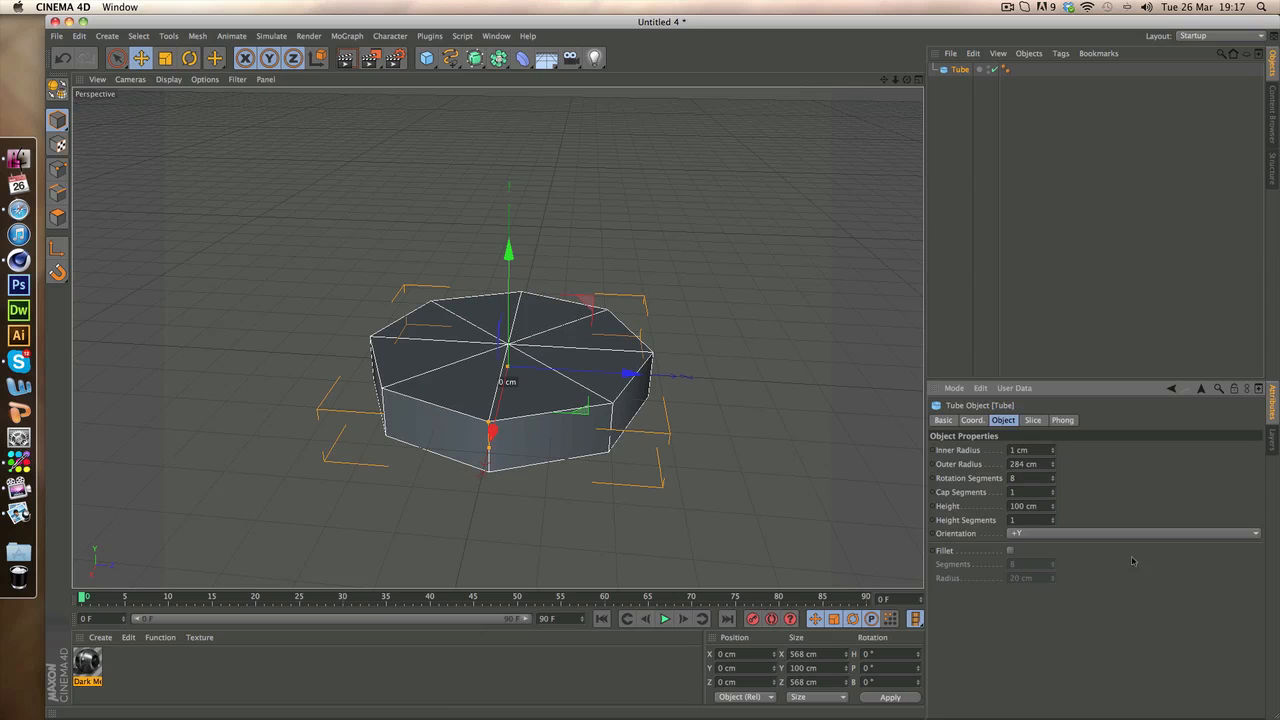
Set the tube's height to 107 cm with 1 height segment
mouse_move(1052, 506)
left_mouse_down()
mouse_move(1052, 474)
mouse_move(1054, 509)
left_mouse_up()
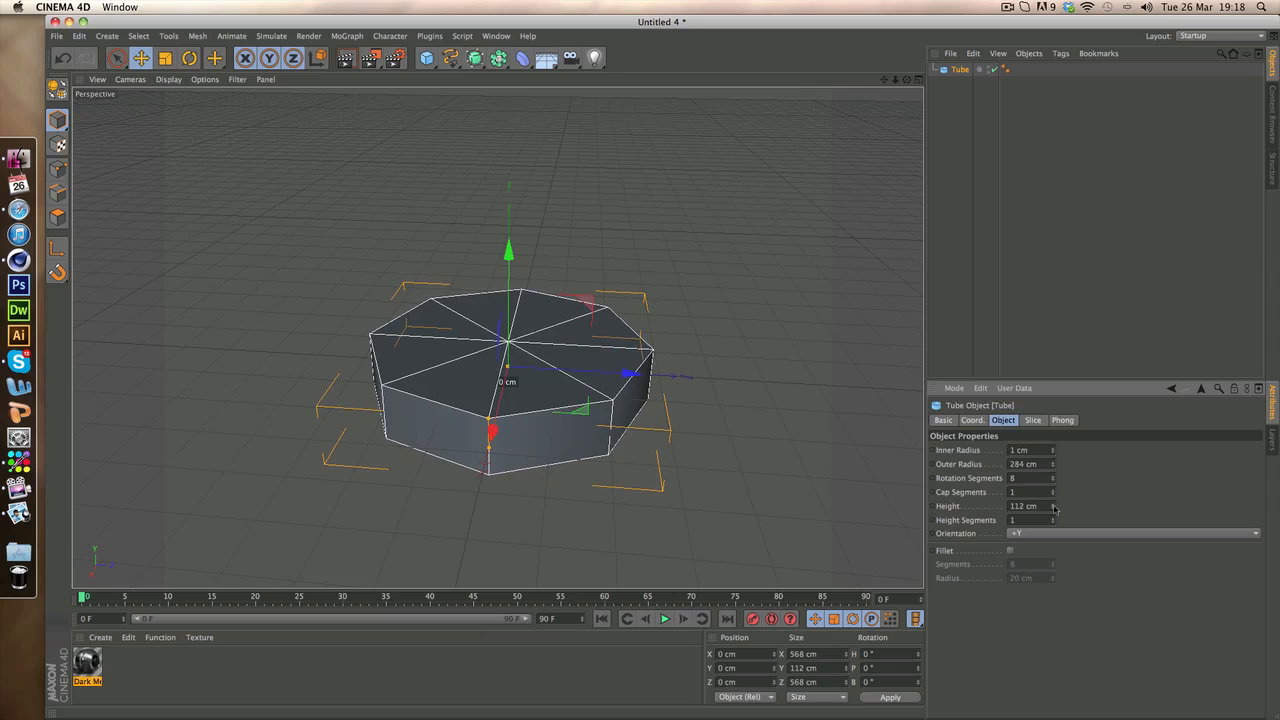
left_click(950, 185)
left_click(959, 70)
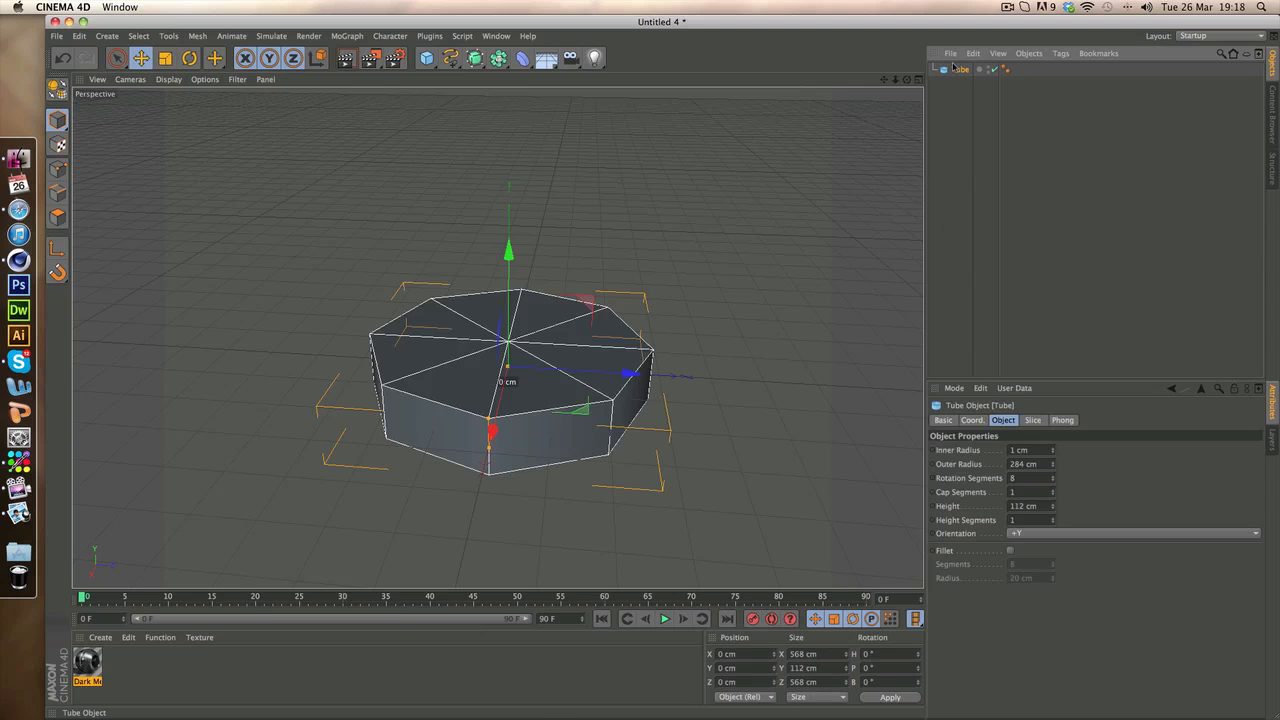
left_click_drag(1053, 521, 944, 520)
type("1")
key("Return")
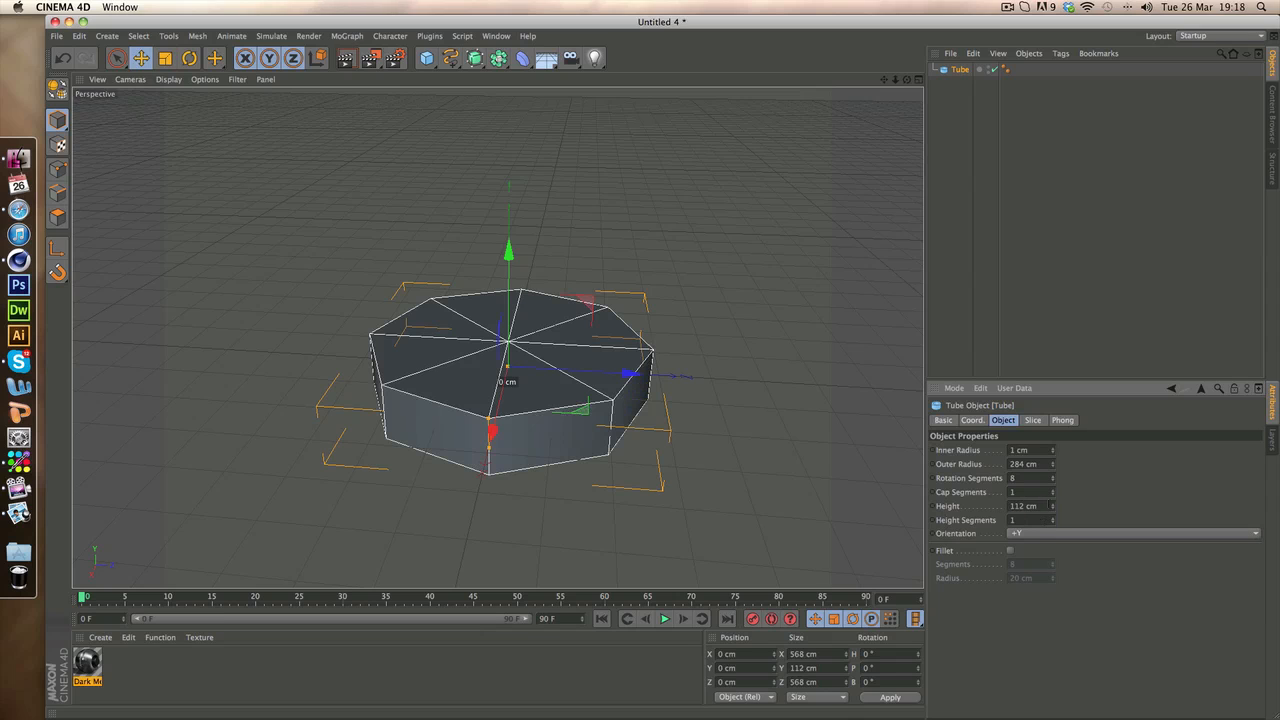
left_click_drag(1056, 507, 1054, 260)
left_click(1054, 260)
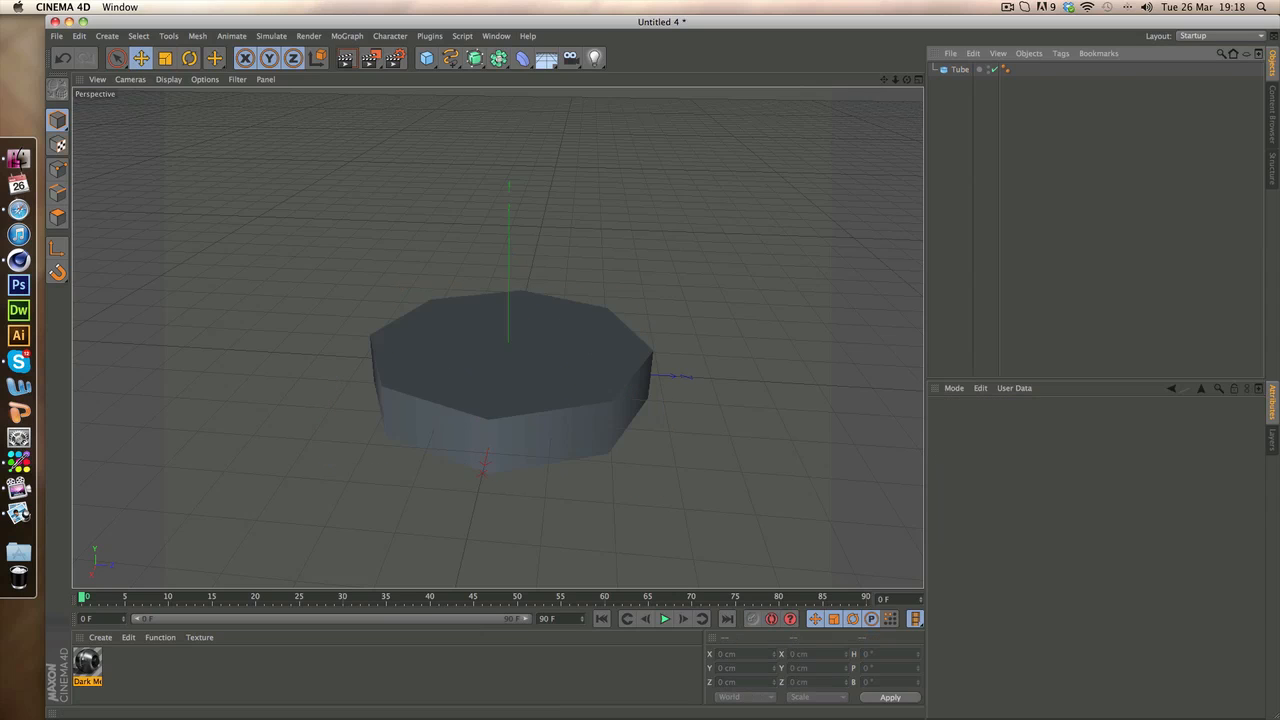
Duplicate the octagonal tube and move the copy straight down to about -229 cm on the Y axis
mouse_move(884, 79)
left_mouse_down()
mouse_move(497, 338)
mouse_move(486, 324)
mouse_move(860, 84)
left_mouse_up()
left_click(960, 69)
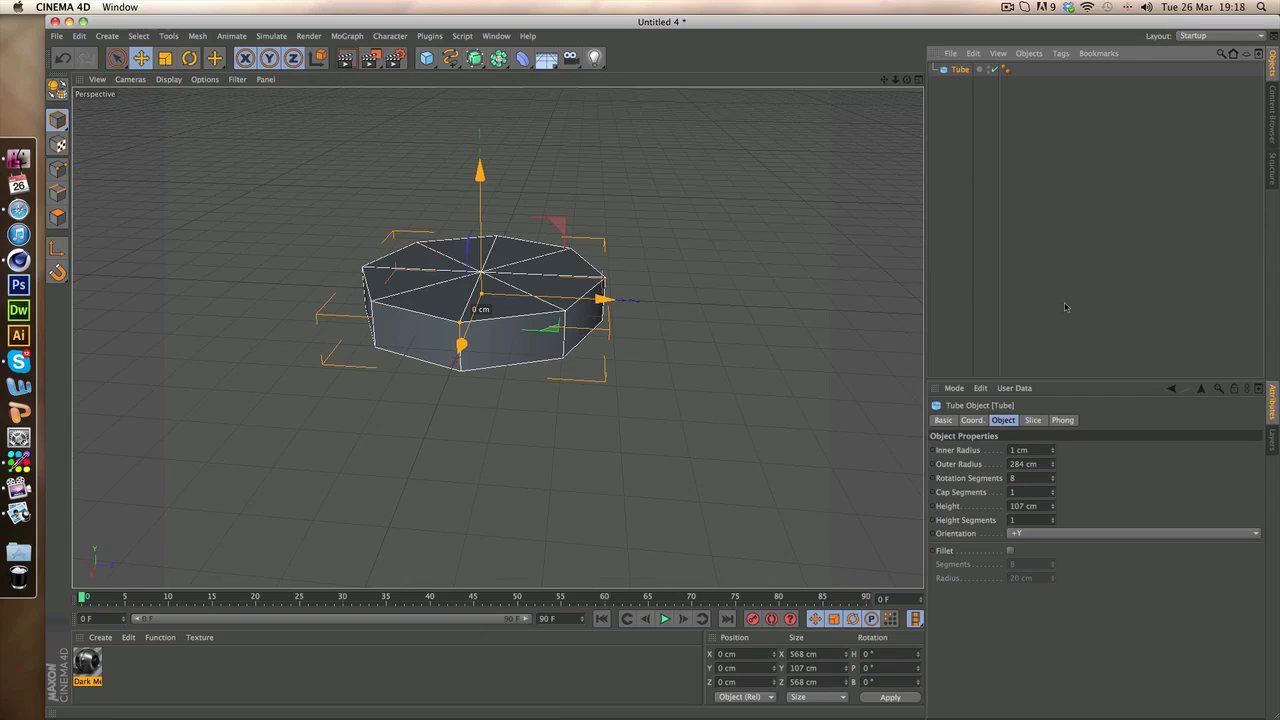
left_click(1055, 231)
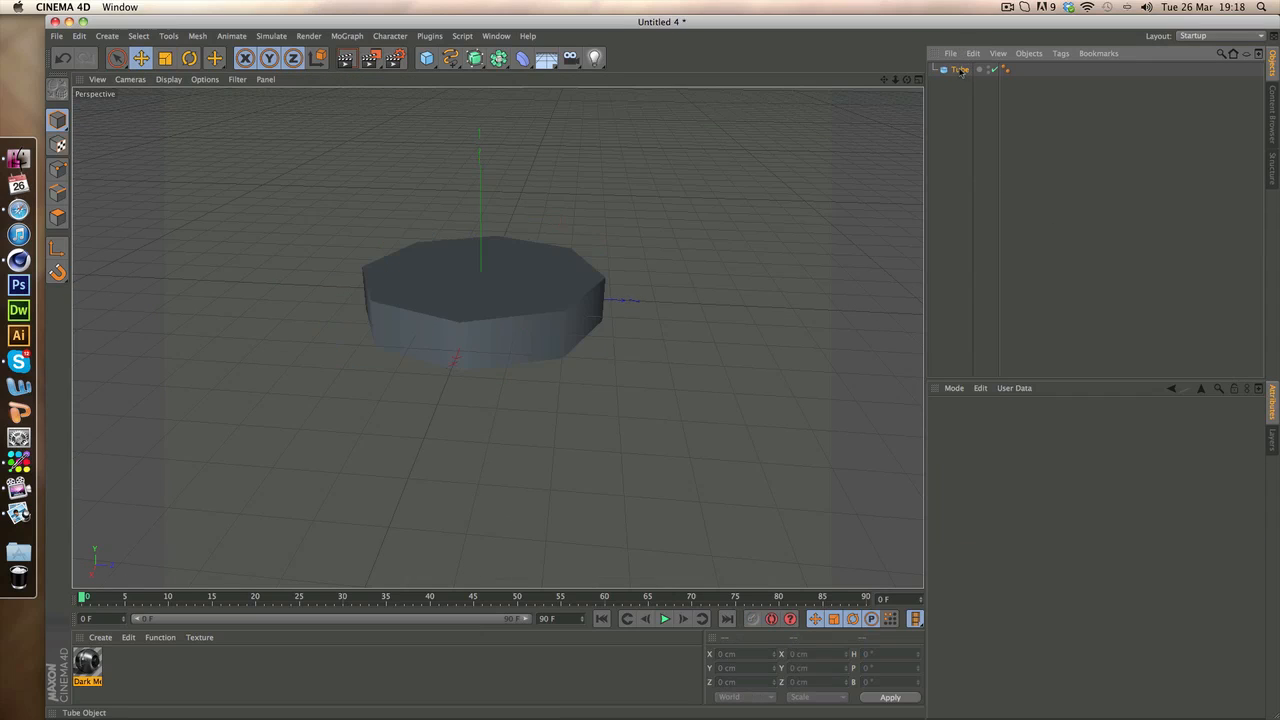
left_click(960, 69)
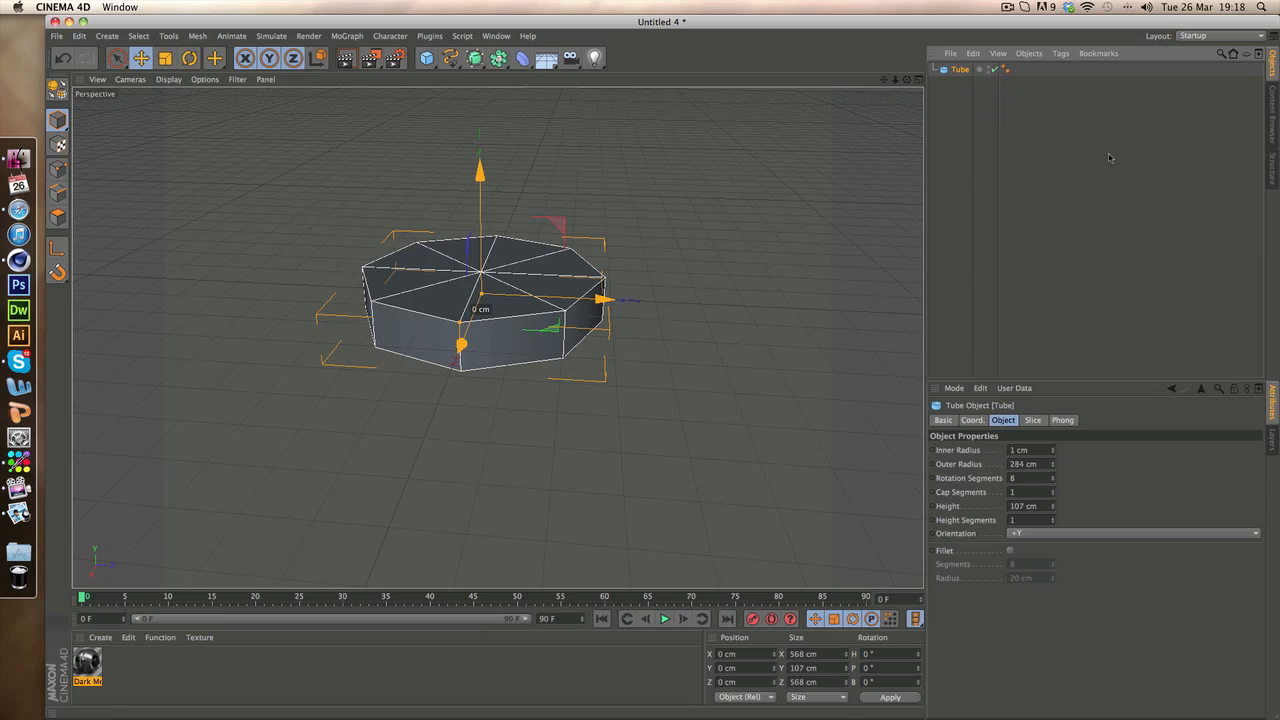
key("super+v")
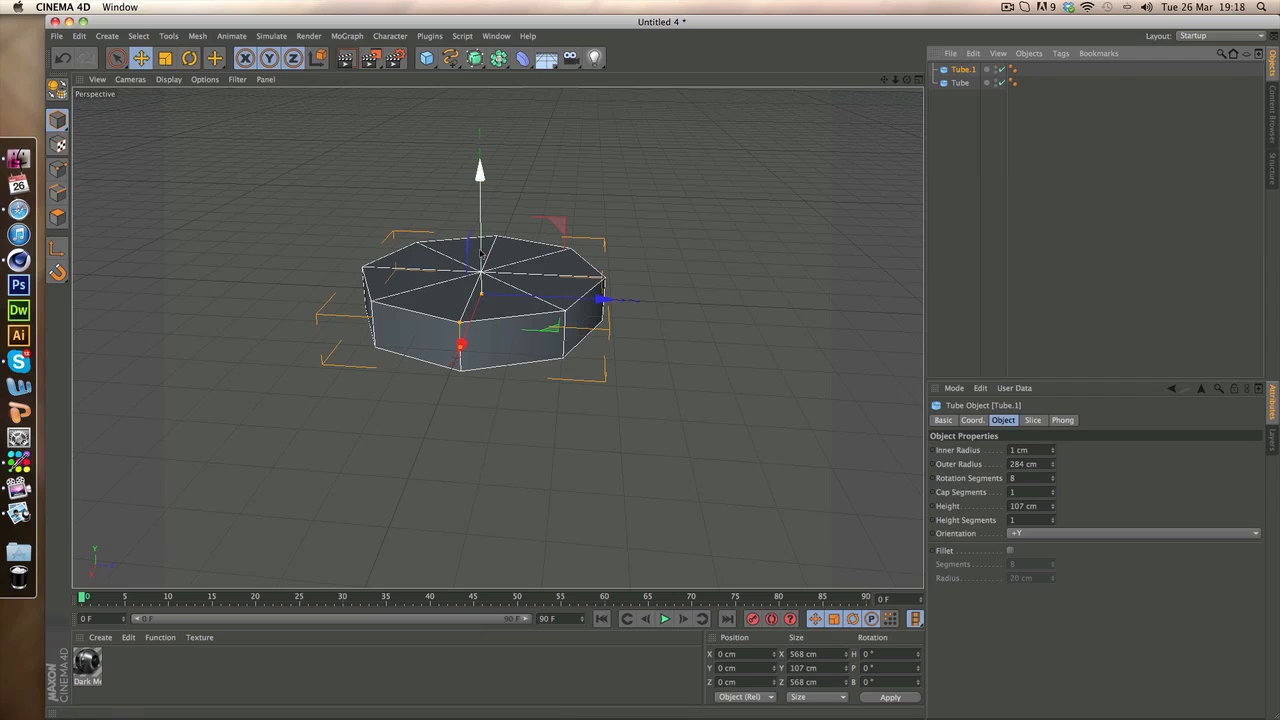
left_click_drag(480, 252, 486, 343)
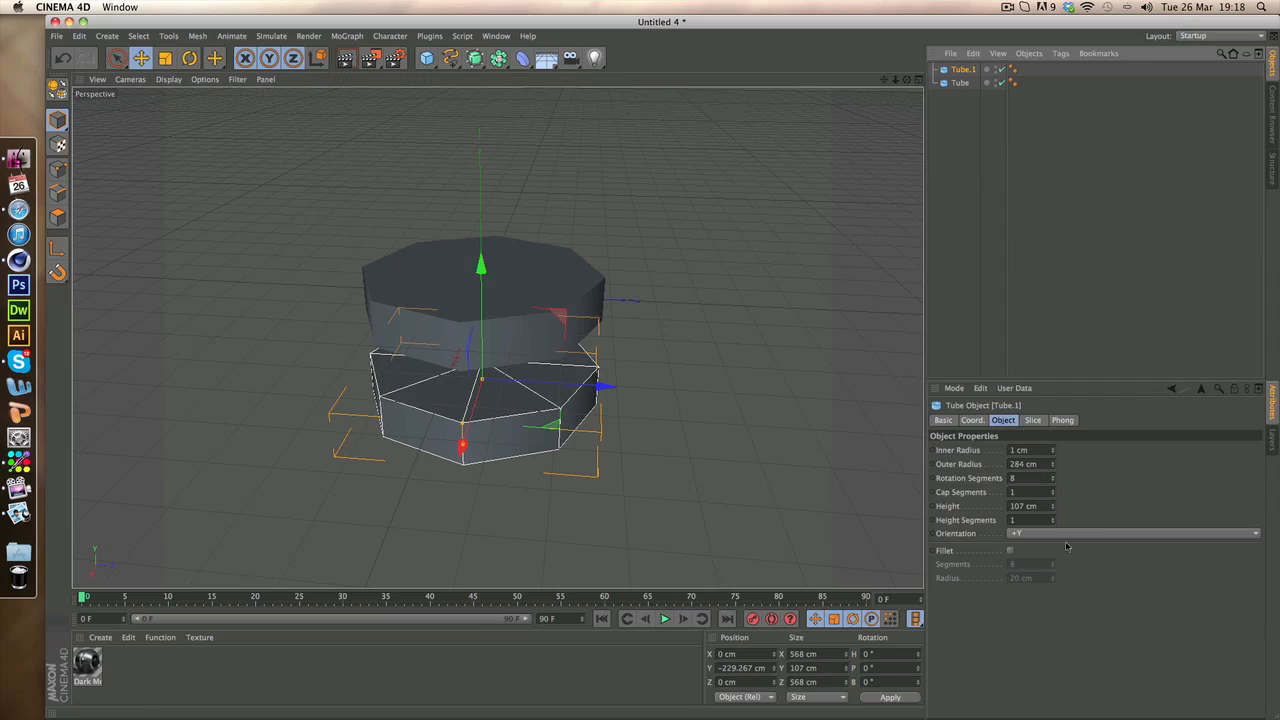
Set the copied tube's height to 1011 cm and its outer radius to 139 cm to form the bolt shaft
left_click_drag(1052, 506, 1052, 375)
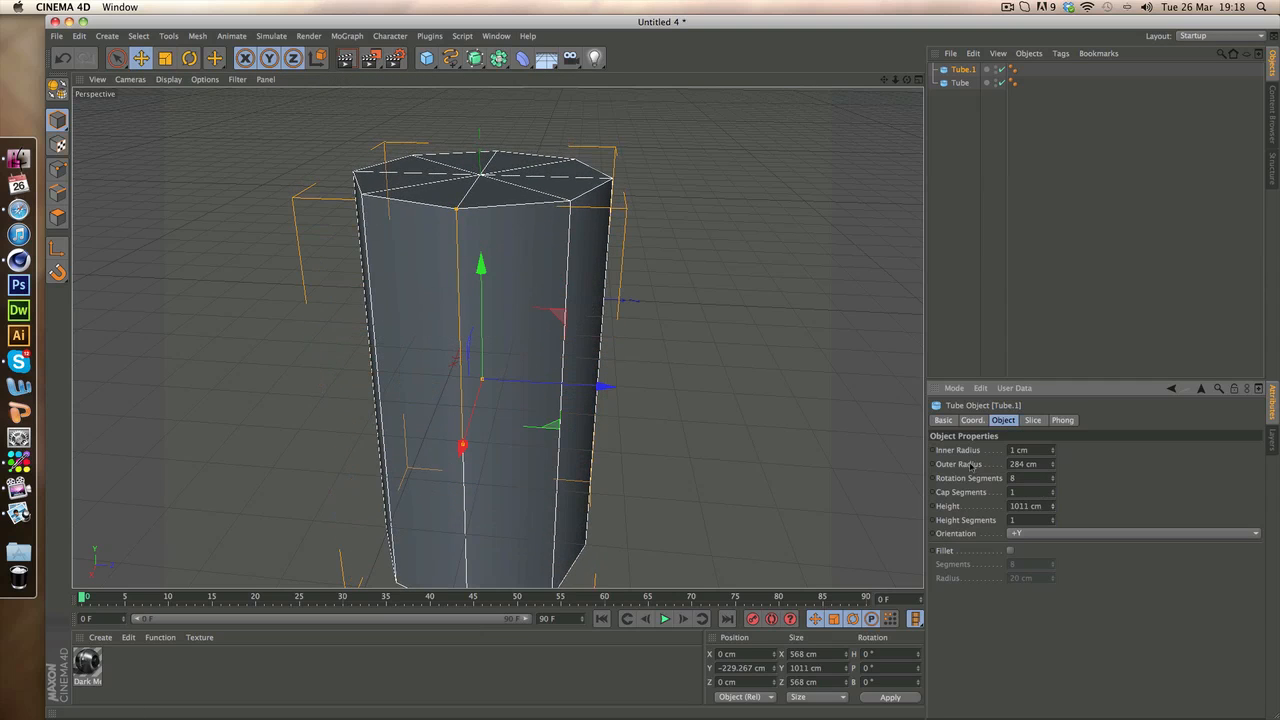
mouse_move(1052, 464)
left_mouse_down()
mouse_move(1052, 505)
mouse_move(1052, 487)
left_mouse_up()
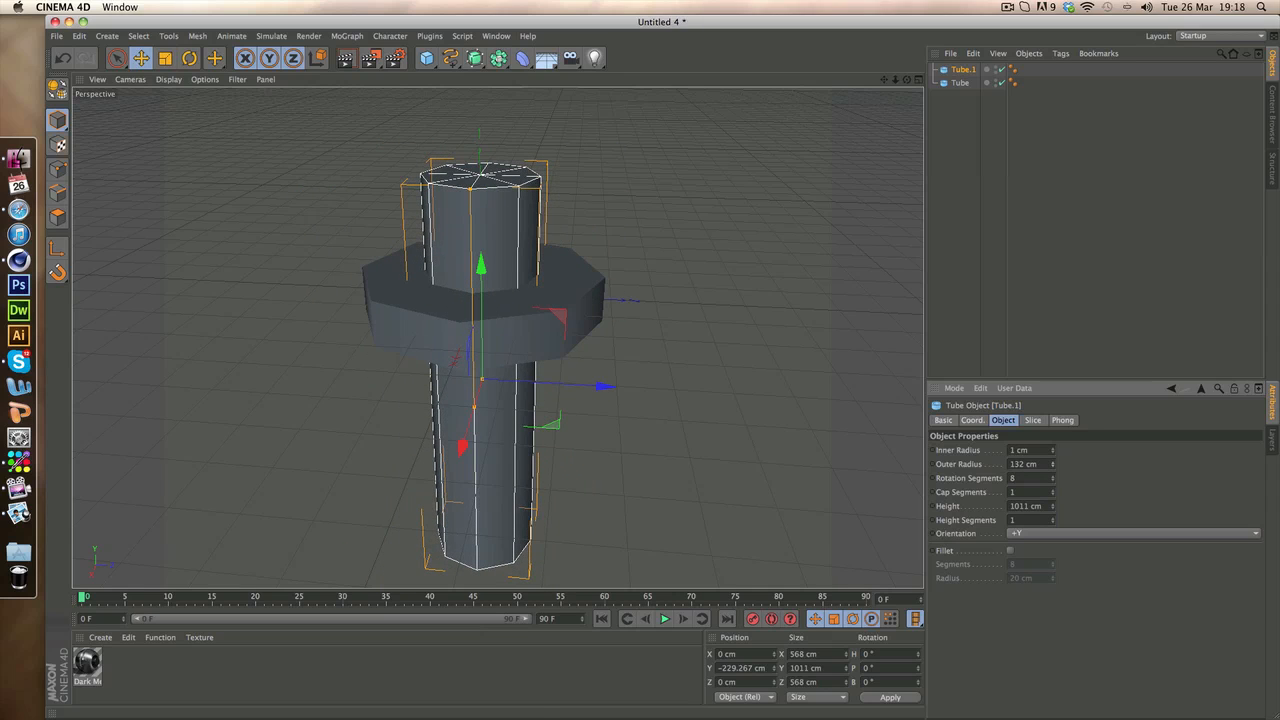
left_click(588, 295)
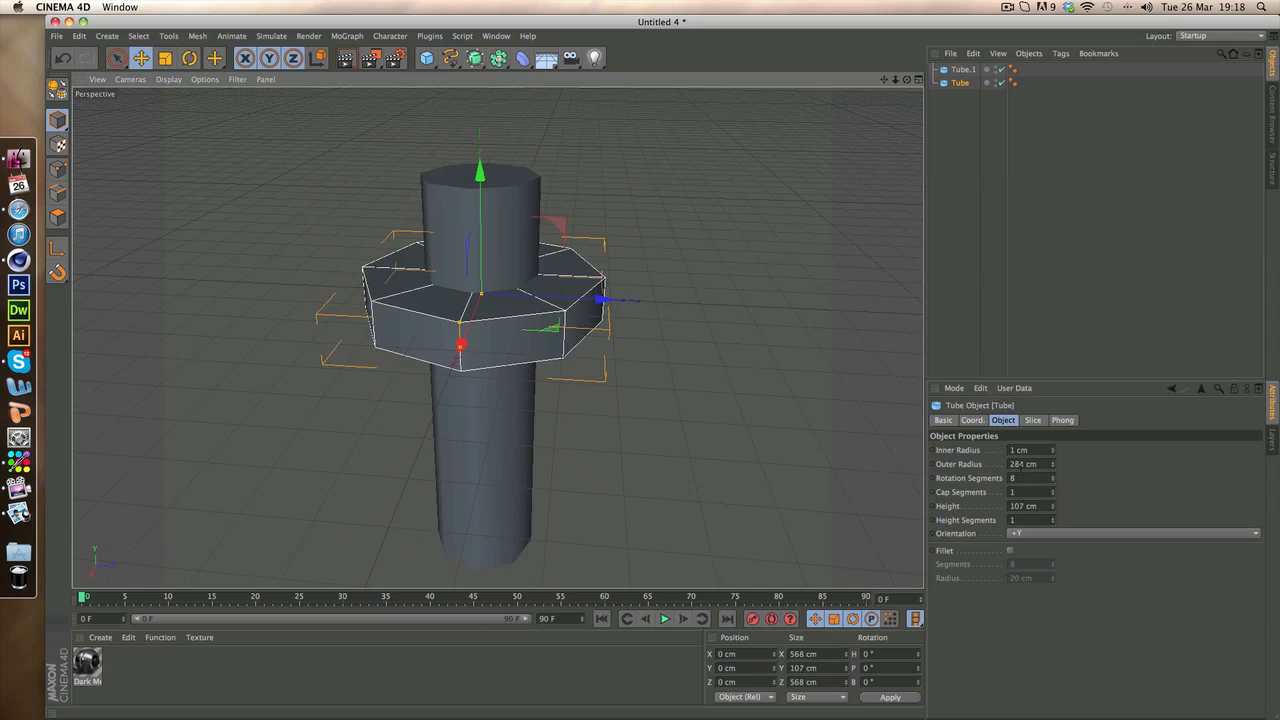
left_click(963, 70)
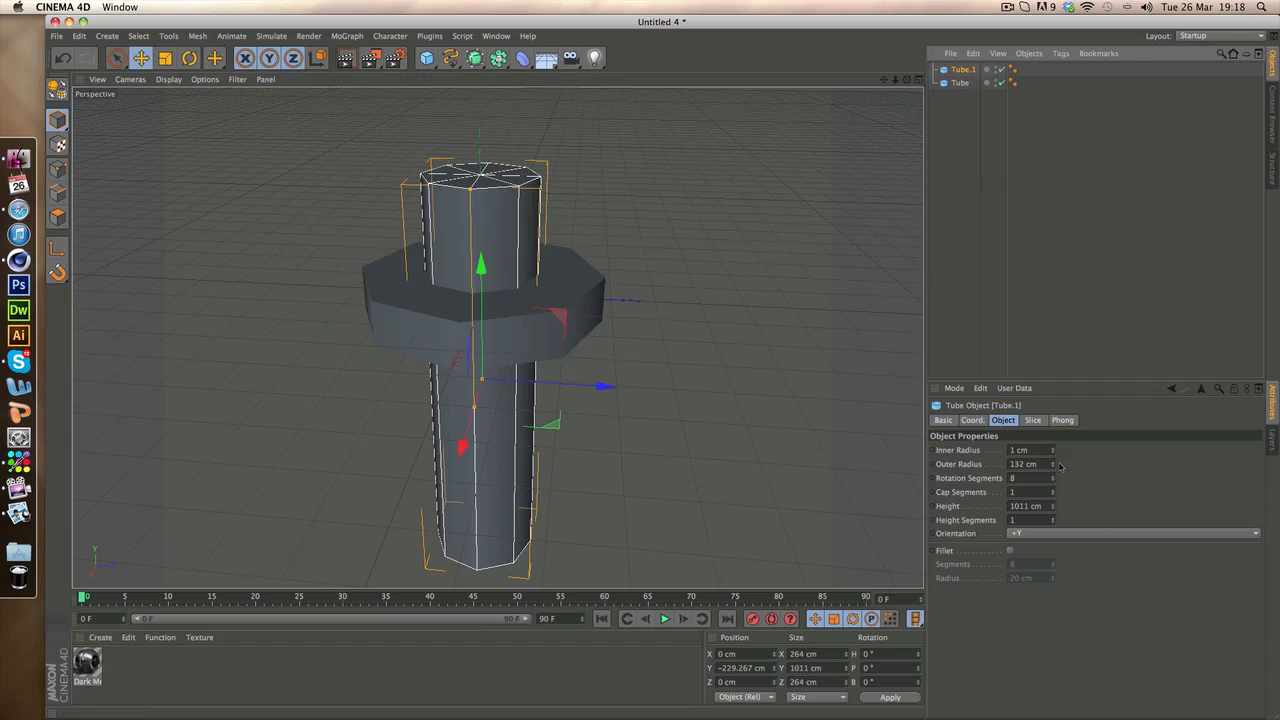
left_click_drag(1052, 464, 1052, 453)
Move the shaft tube down to about -471 cm on the Y axis and raise its rotation segments to 29
left_click(141, 58)
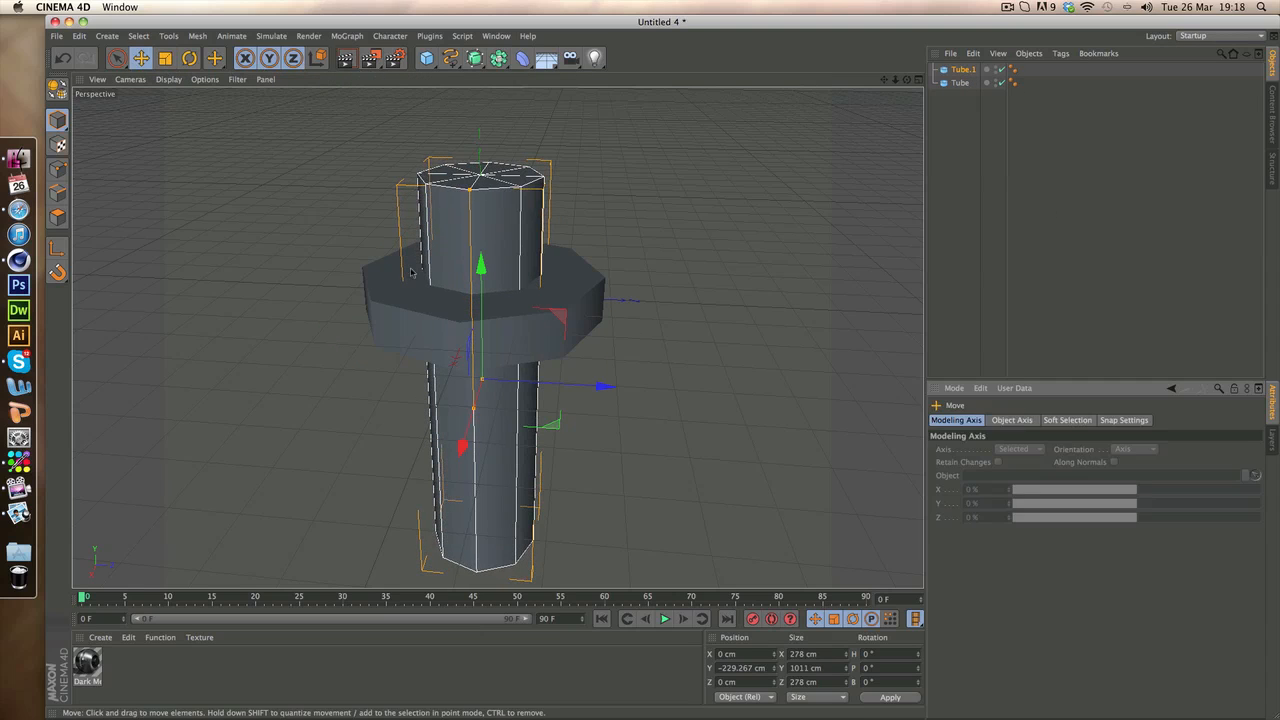
left_click_drag(482, 268, 481, 363)
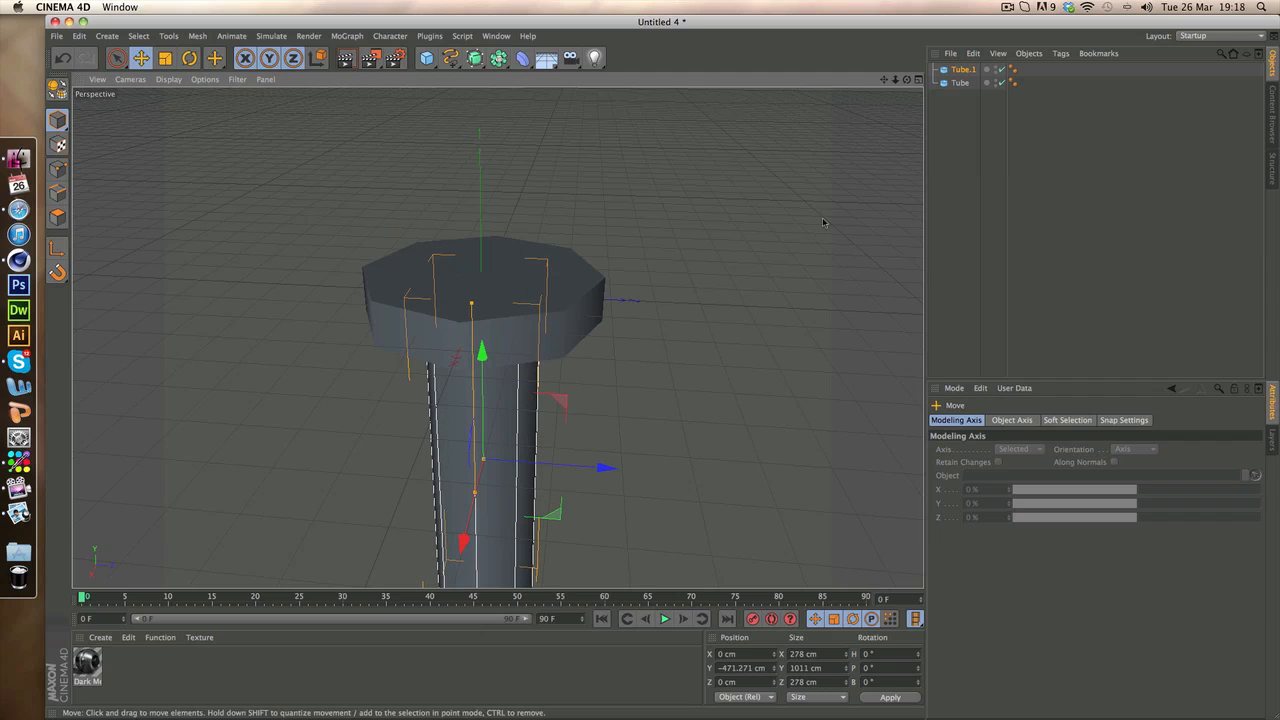
left_click(963, 71)
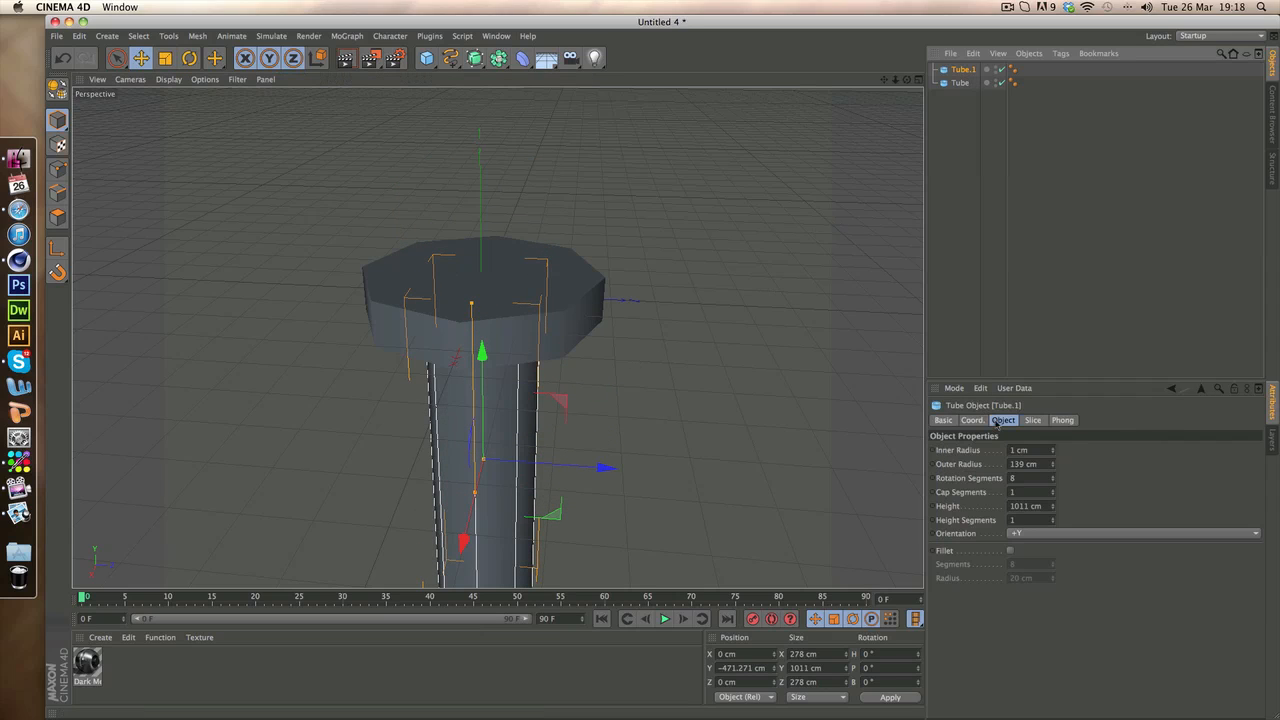
left_click_drag(1053, 479, 1076, 452)
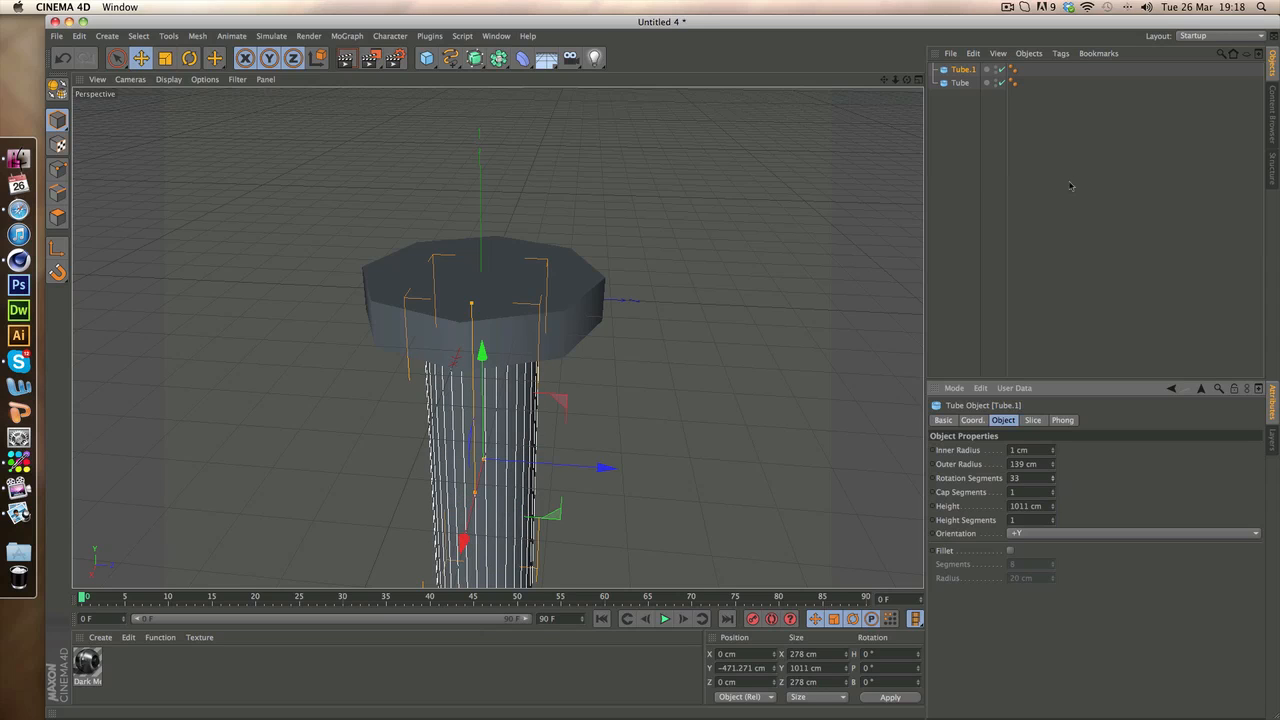
left_click(1077, 207)
left_click(962, 71)
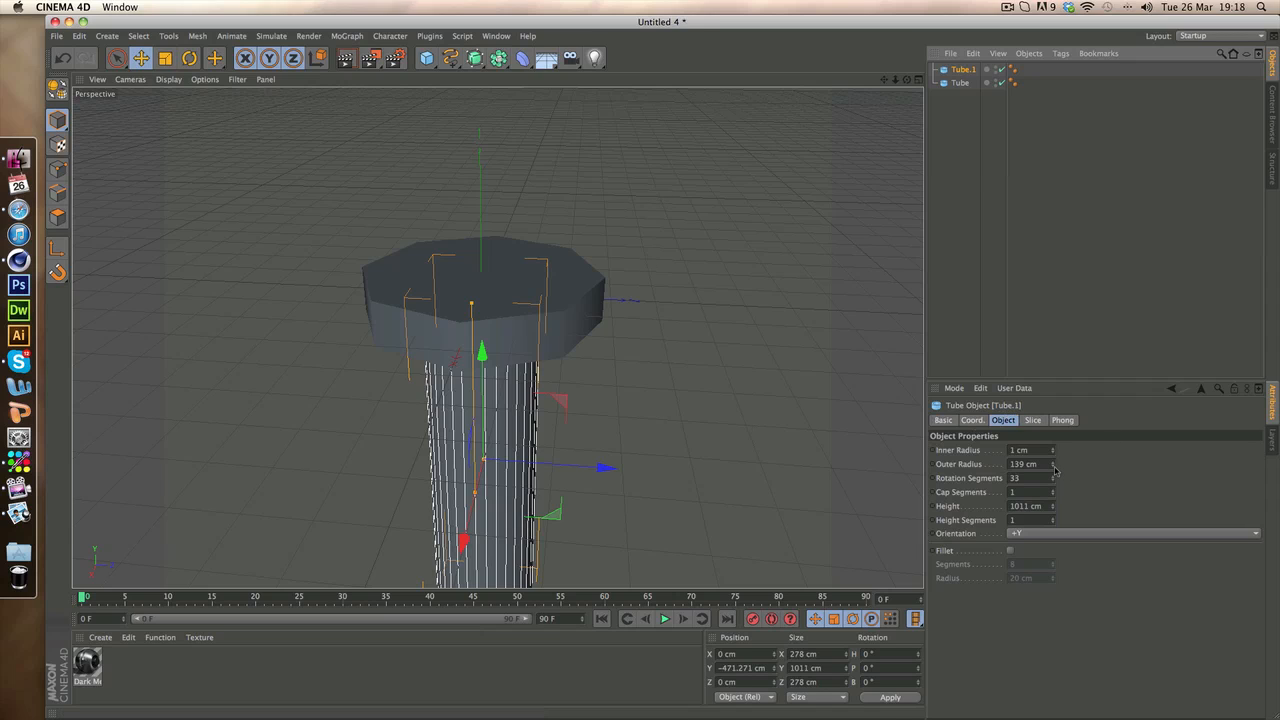
left_click_drag(1054, 470, 1052, 503)
key("super+z")
key("super+z")
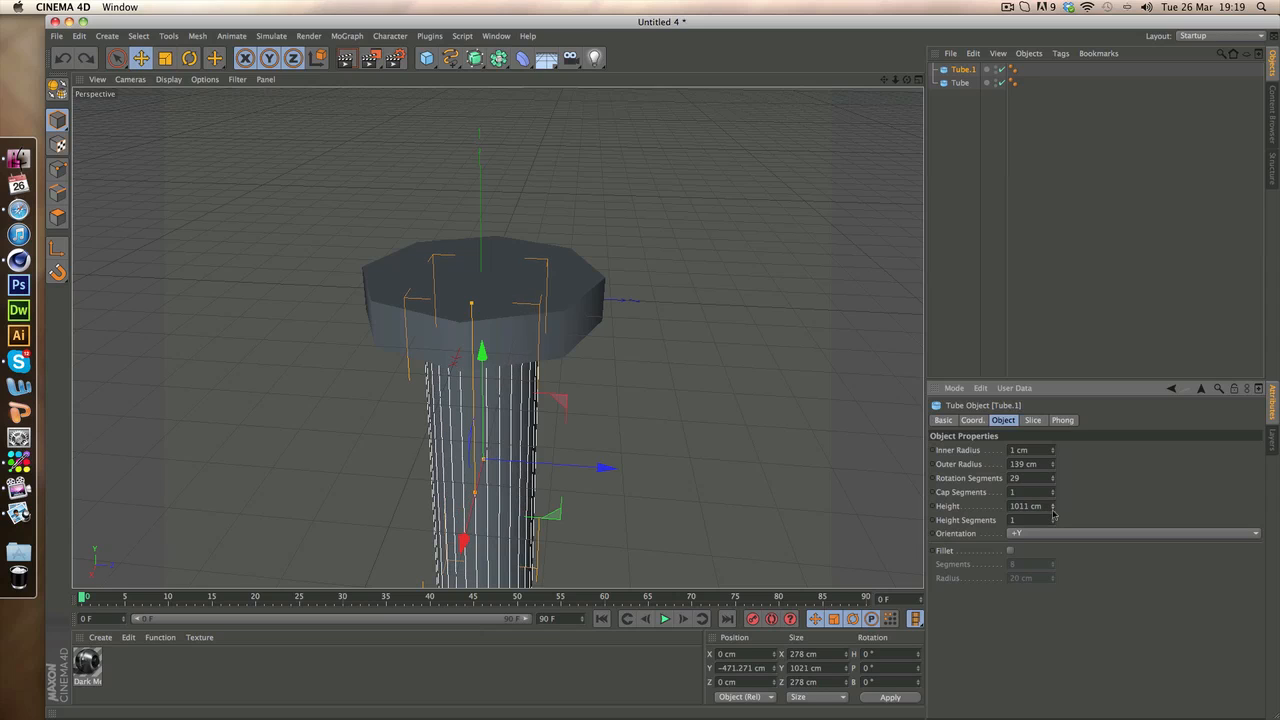
Shorten the shaft tube to 793 cm and move it up to about -351 cm on the Y axis
left_click_drag(885, 81, 873, 15)
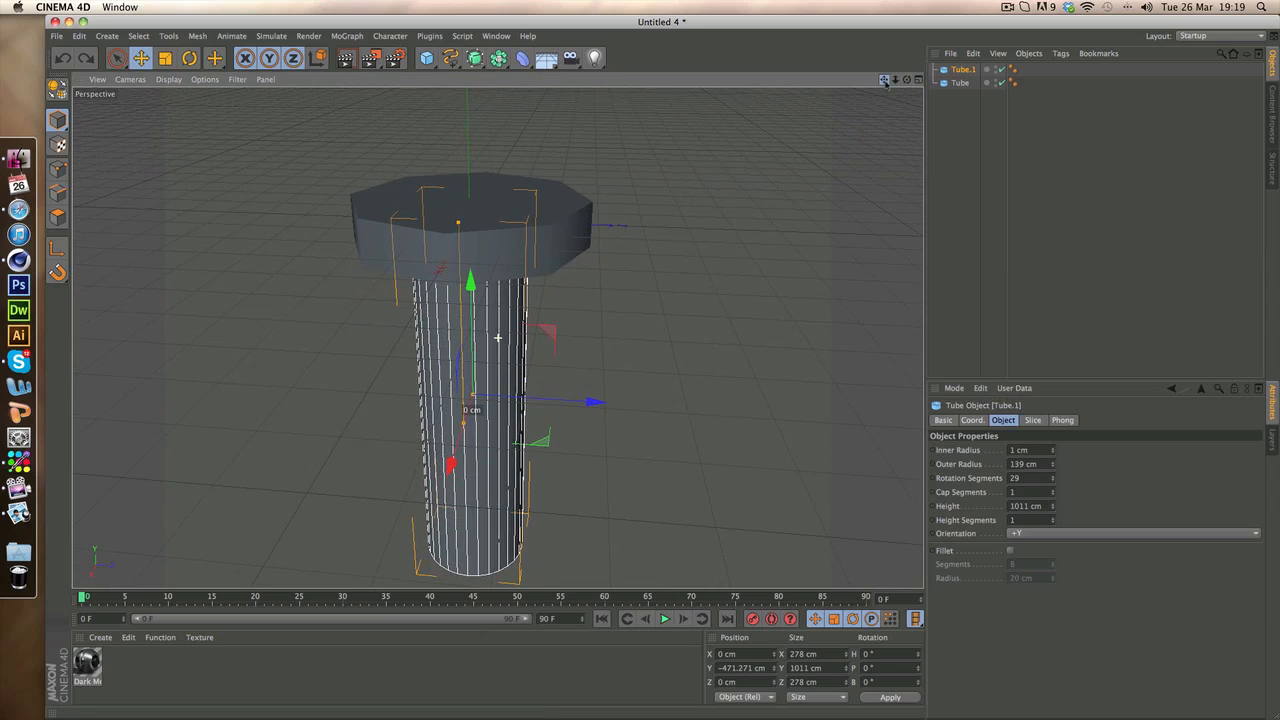
left_click_drag(1053, 507, 1053, 560)
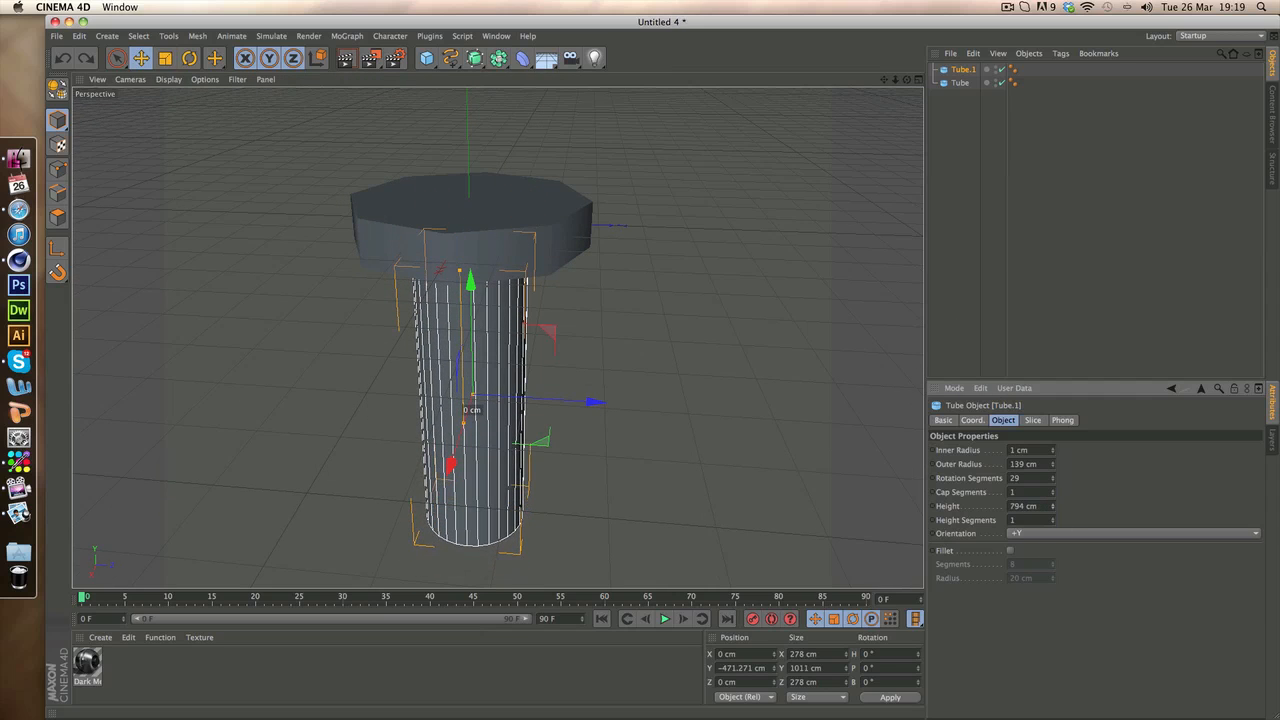
mouse_move(459, 234)
left_mouse_down()
mouse_move(469, 250)
mouse_move(468, 209)
mouse_move(468, 238)
left_mouse_up()
left_click(1000, 209)
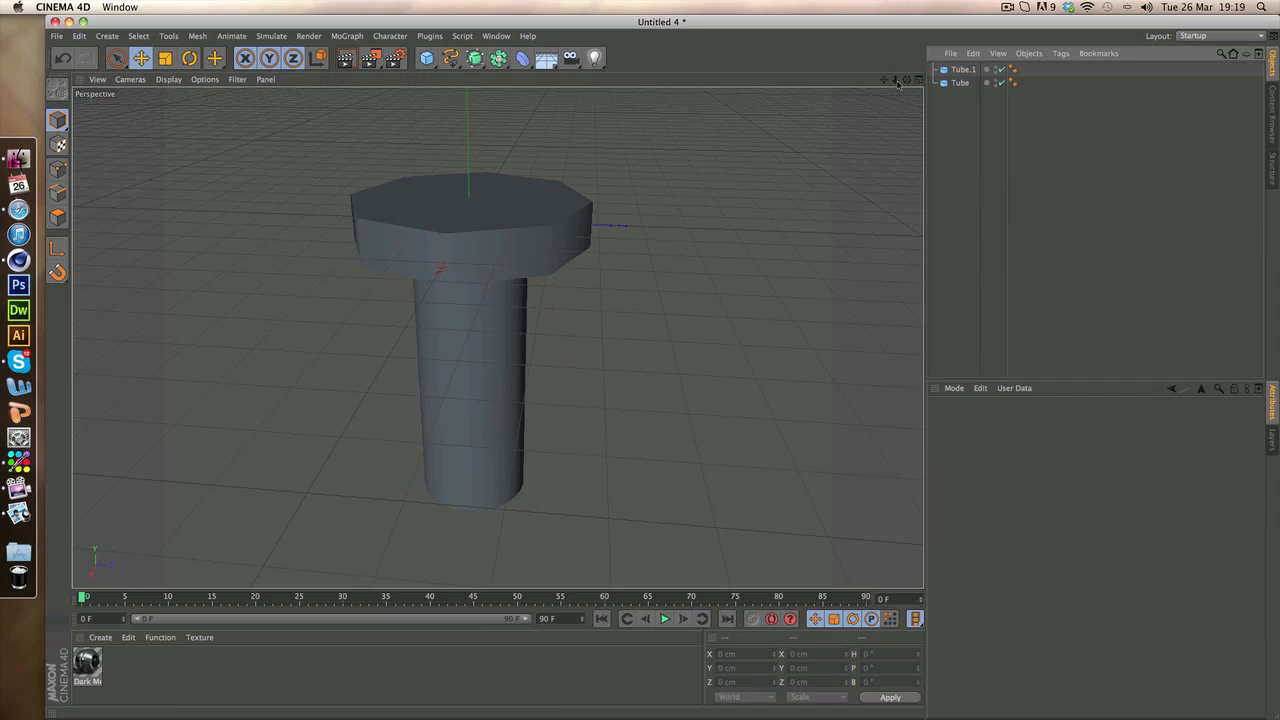
Duplicate the octagonal head tube to about 51 cm on the Y axis and set the copy's outer radius to 165 cm
left_click_drag(896, 81, 868, 86)
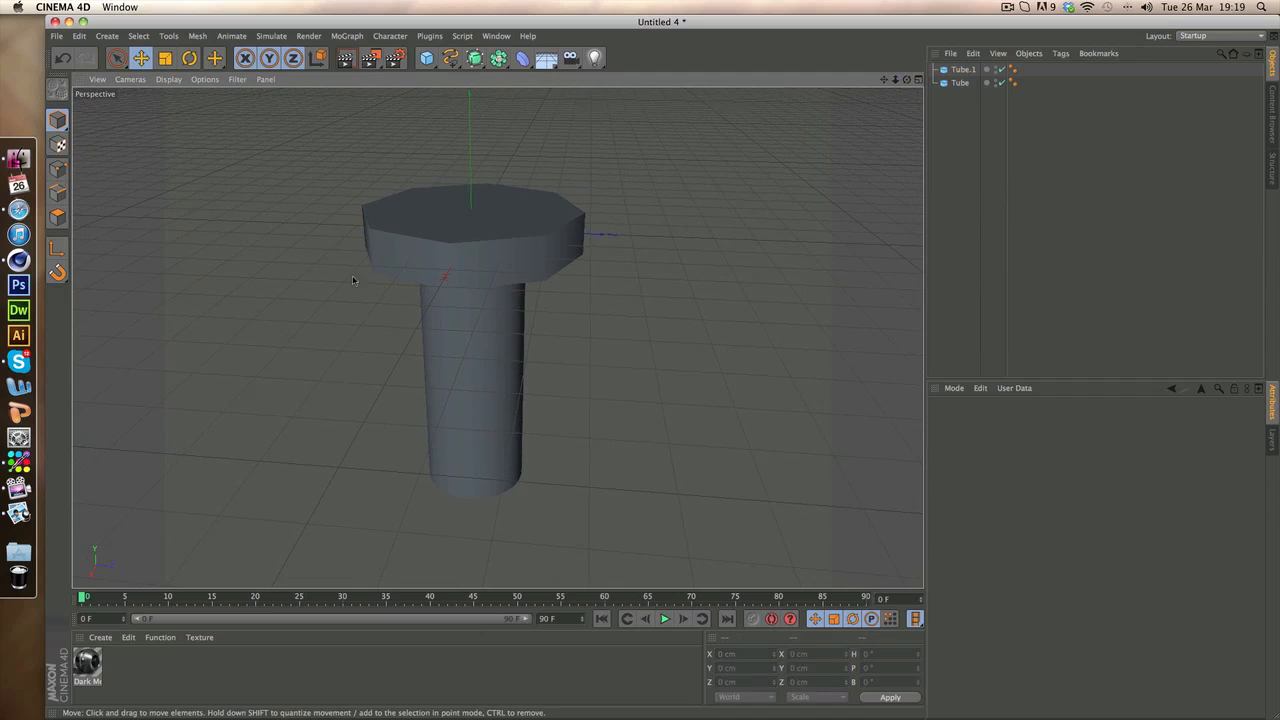
left_click(496, 253)
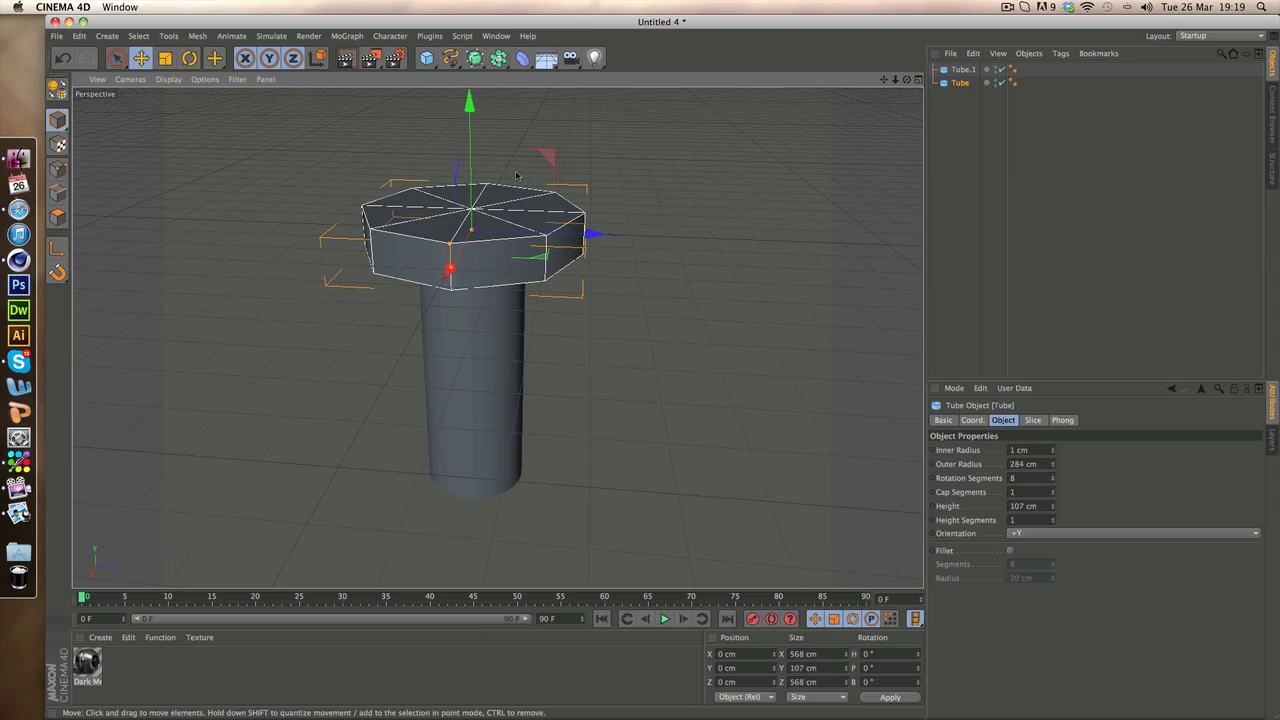
key("ctrl+c")
key("ctrl+v")
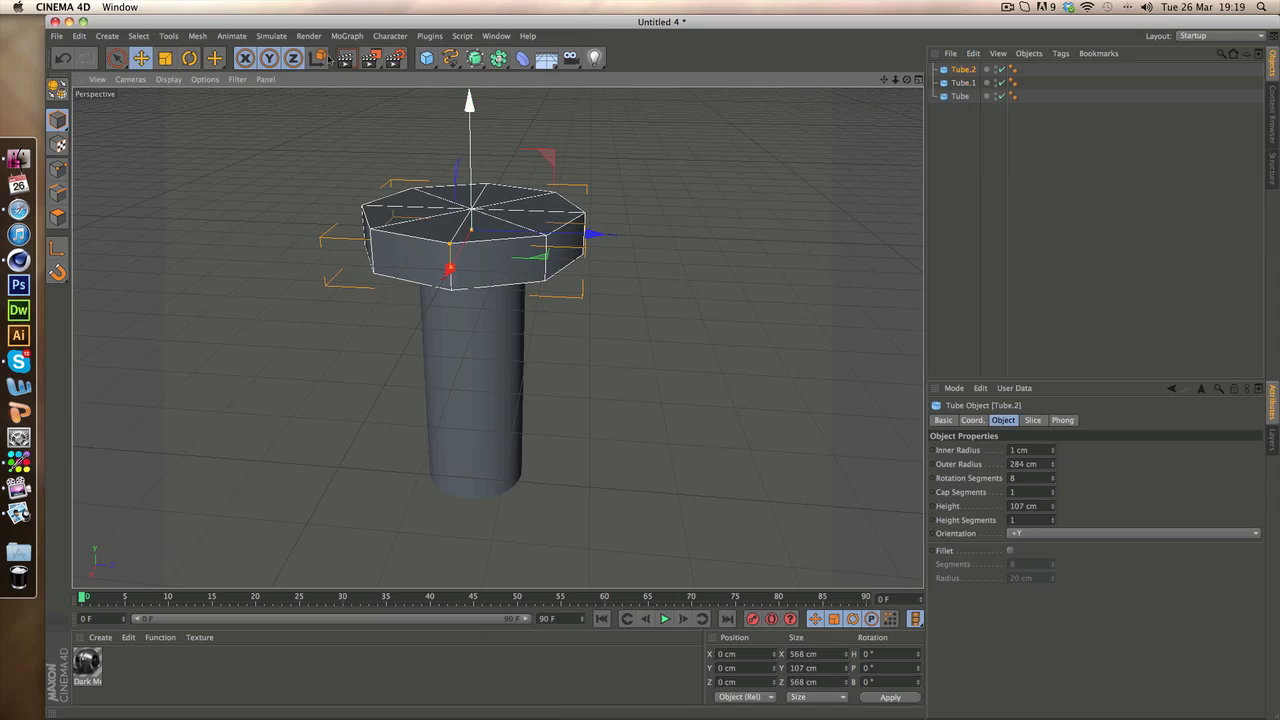
mouse_move(472, 176)
left_mouse_down()
mouse_move(474, 145)
mouse_move(473, 158)
left_mouse_up()
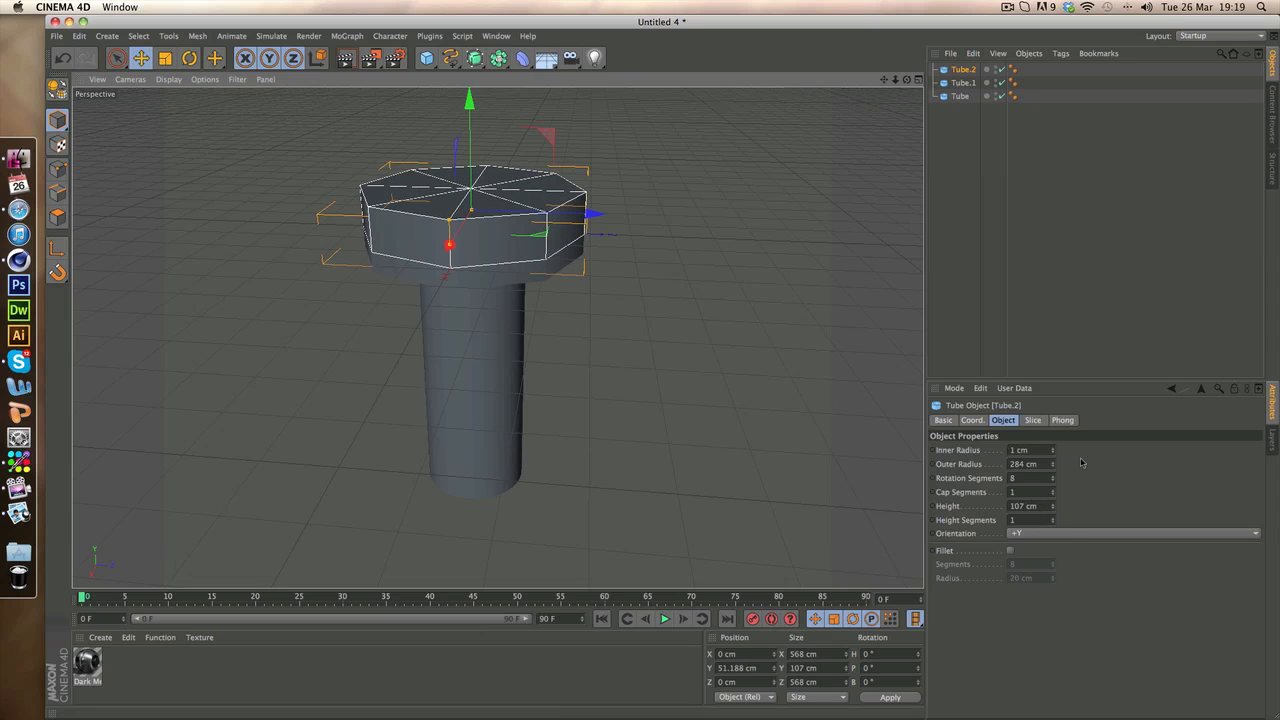
left_click_drag(1053, 466, 1053, 585)
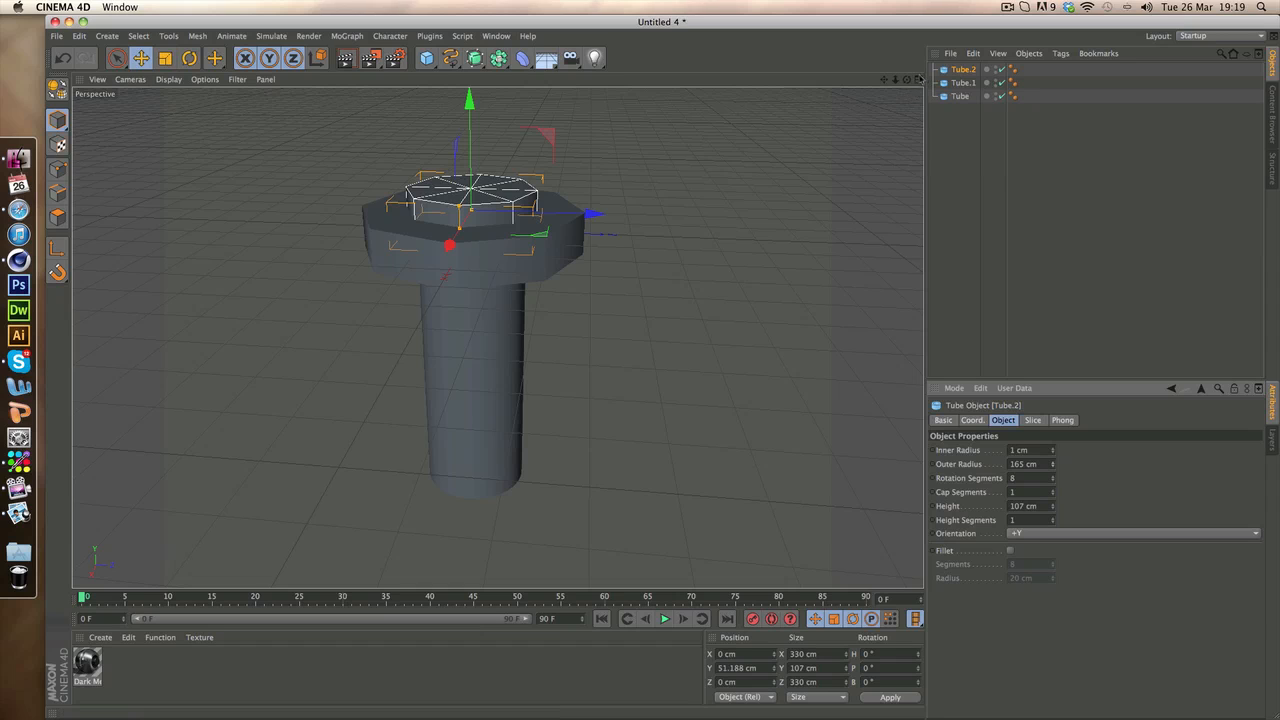
Examine how the small upper tube sits on the bolt head, using the orthographic views and the perspective from above
left_click(918, 79)
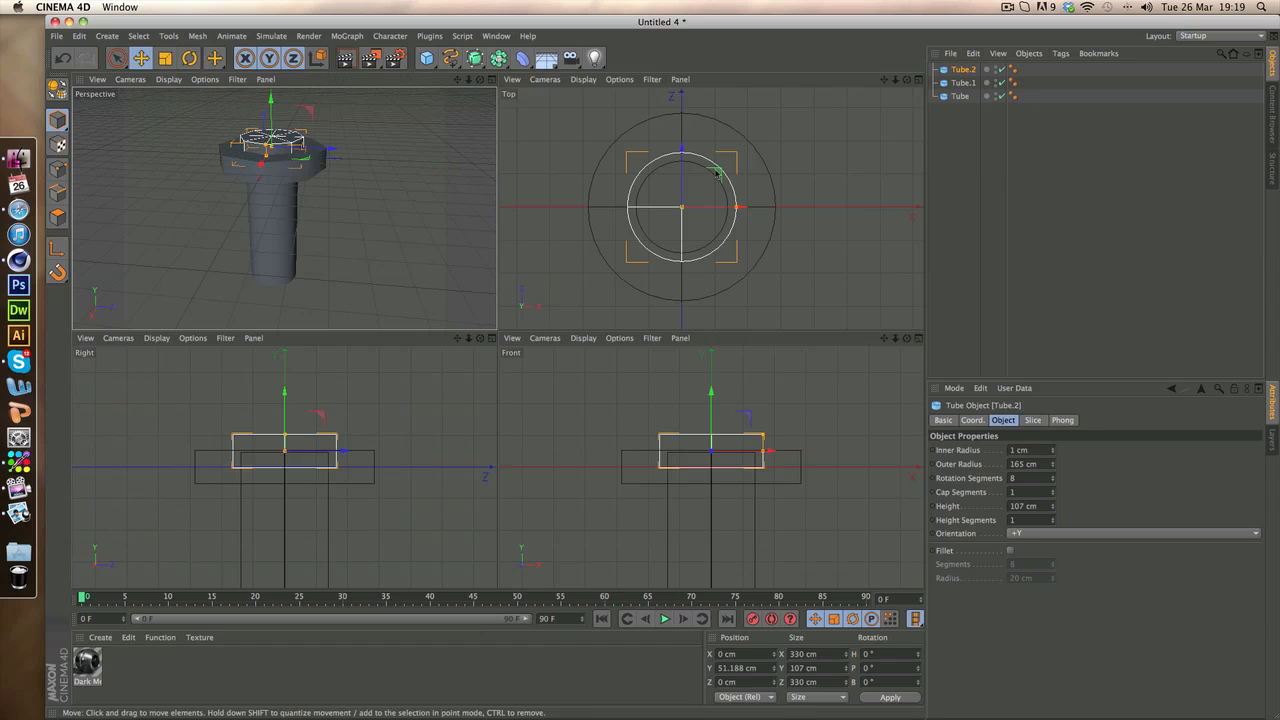
left_click(791, 197)
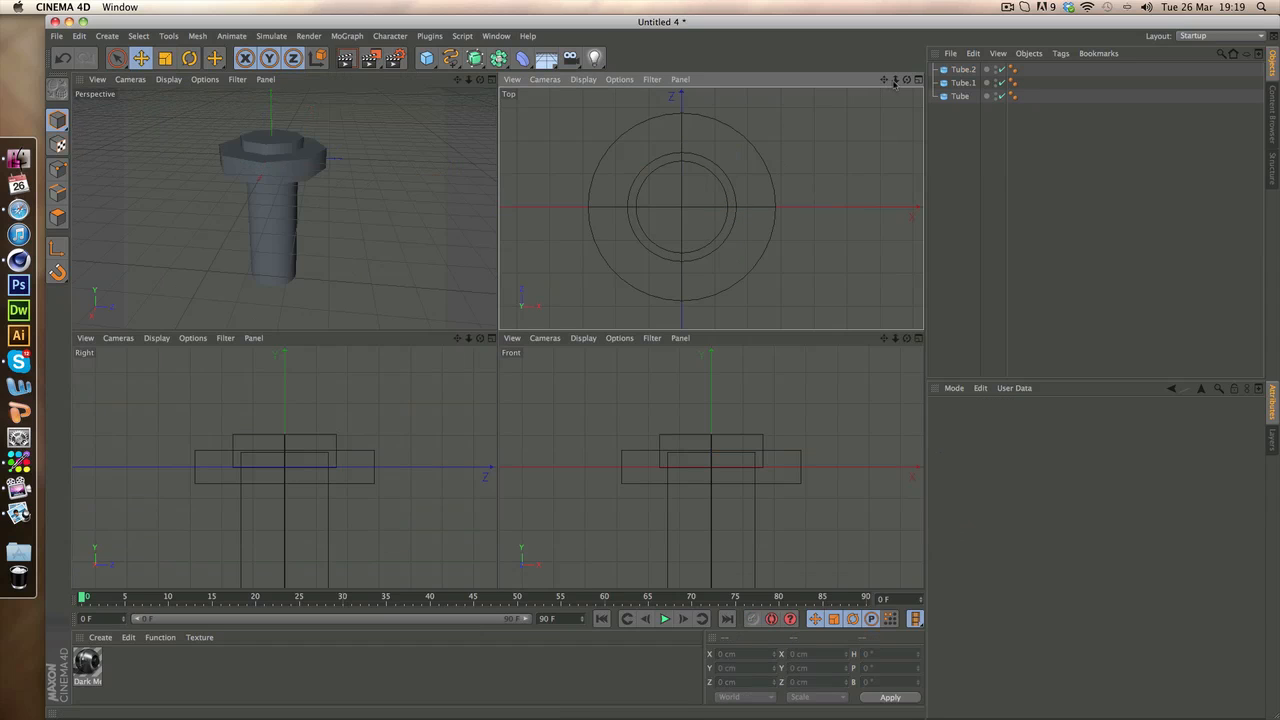
scroll(711, 206, "up", 6)
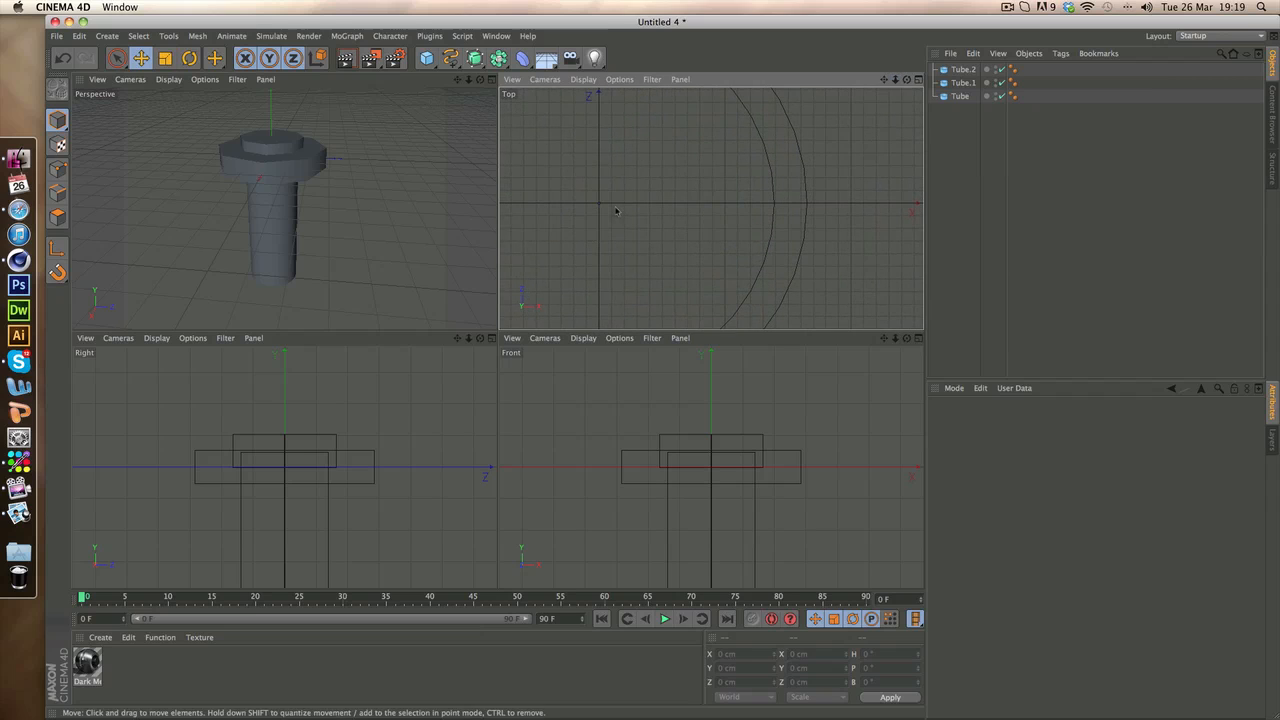
scroll(709, 209, "down", 6)
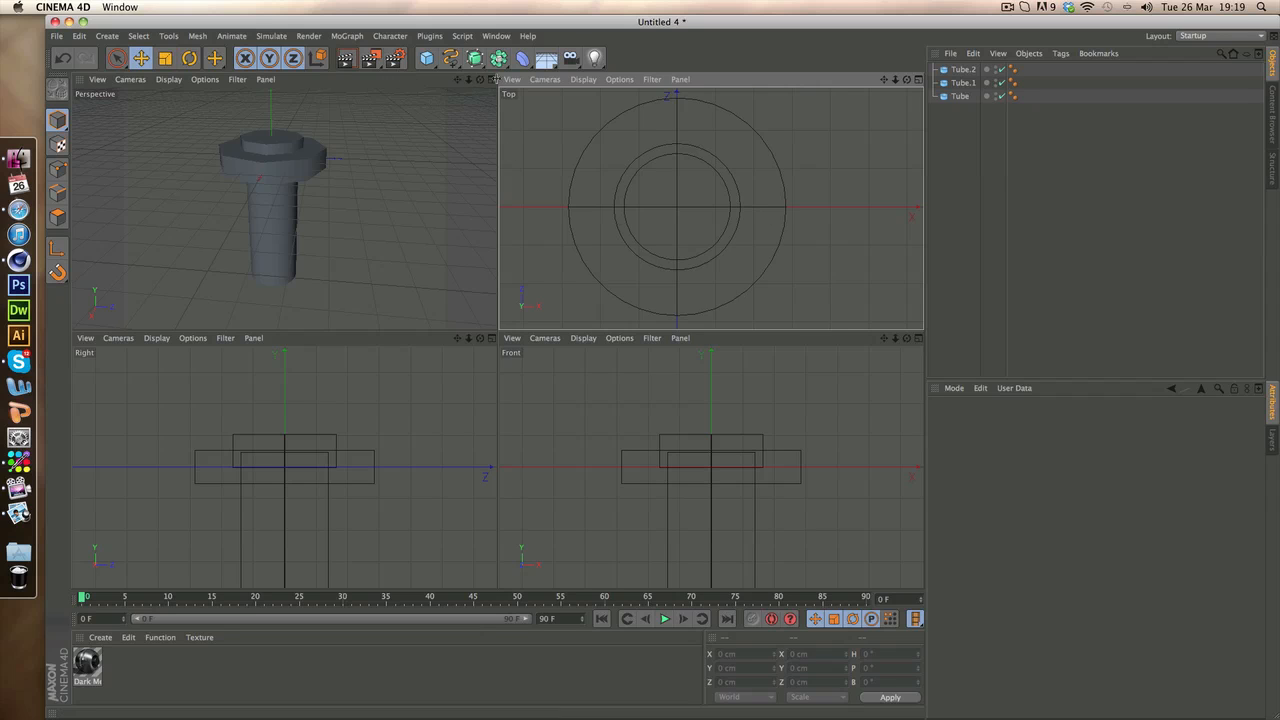
left_click(492, 79)
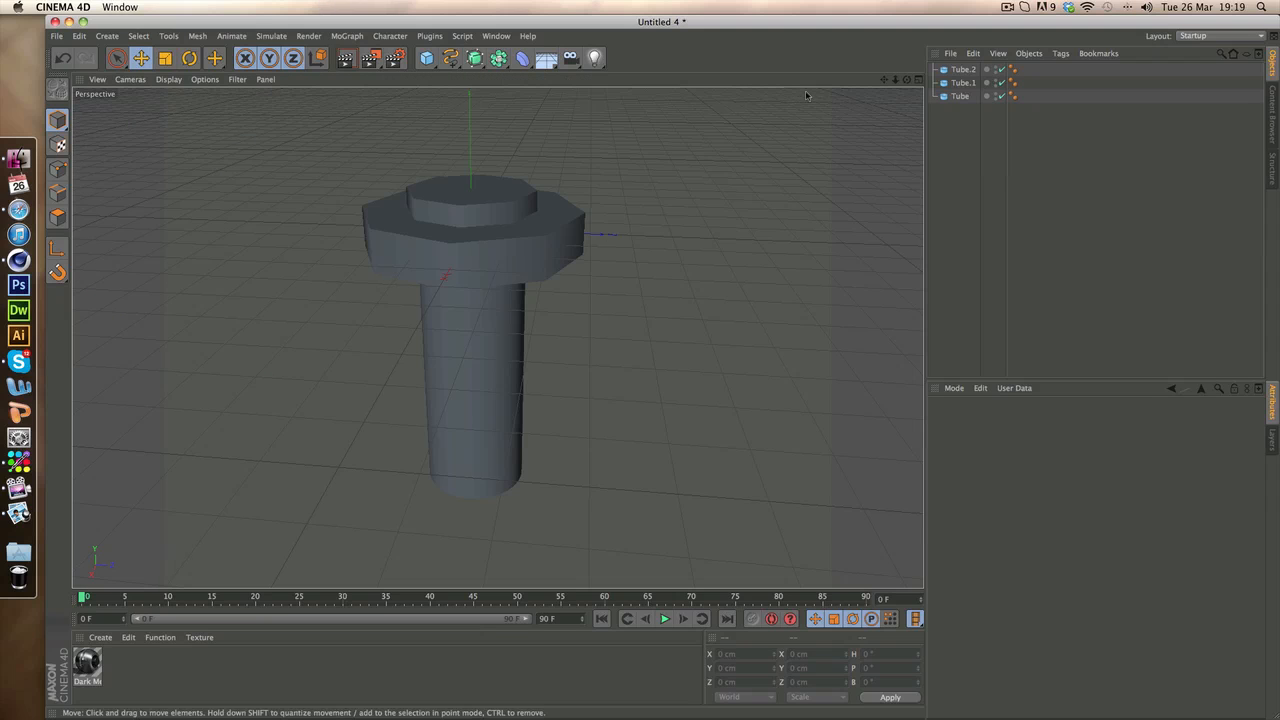
scroll(497, 337, "down", 2)
left_click_drag(907, 79, 883, 426)
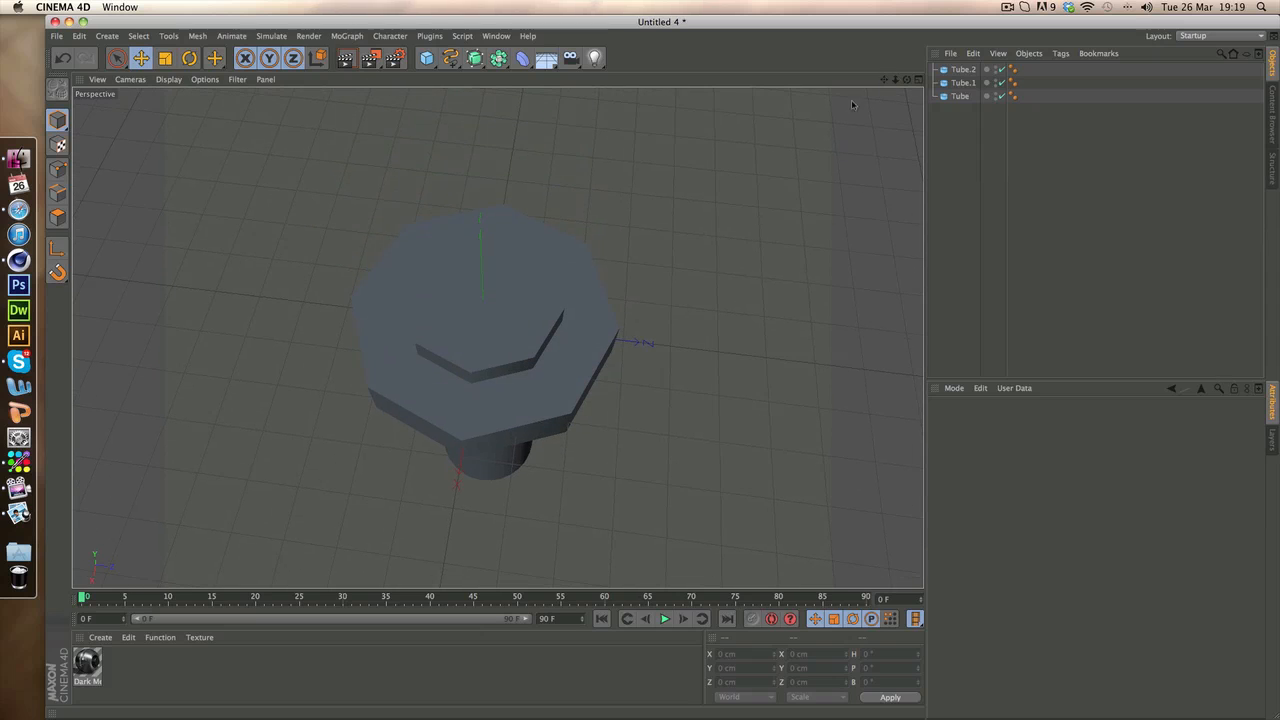
left_click_drag(907, 79, 920, 0)
Lower the small tube on top of the bolt head to about 30 cm on the Y axis
left_click(554, 351)
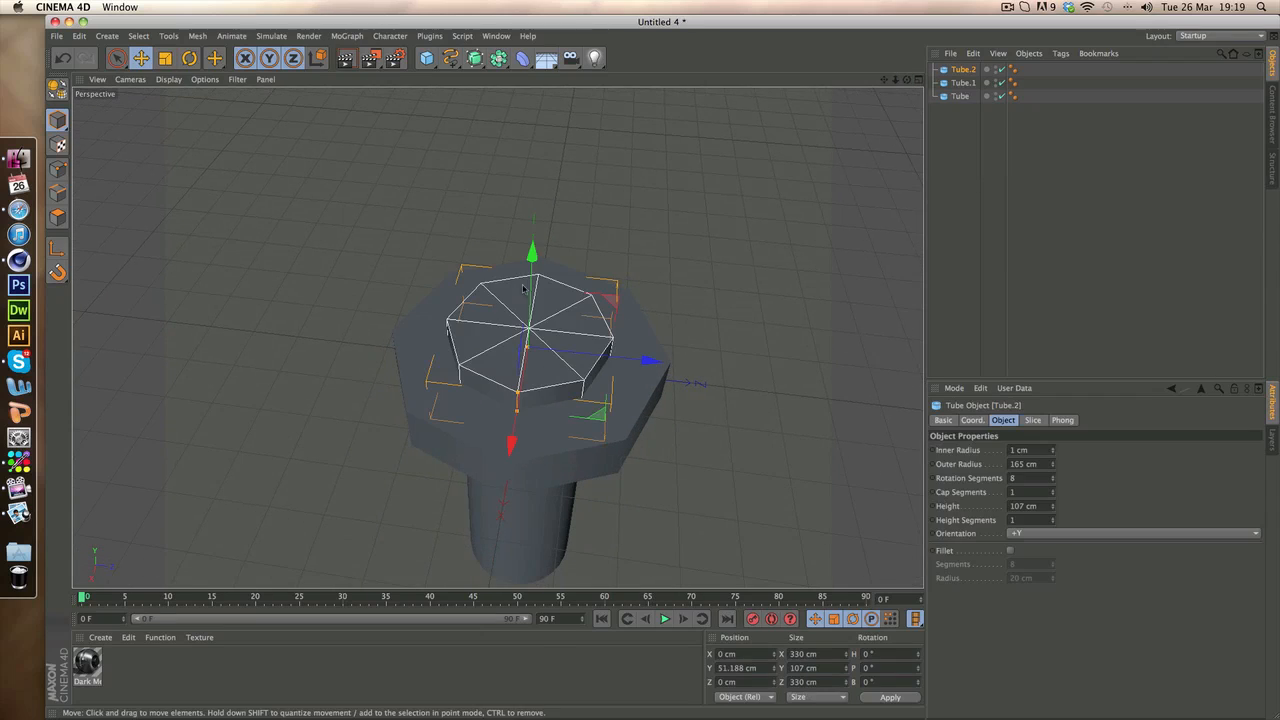
left_click_drag(531, 258, 531, 275)
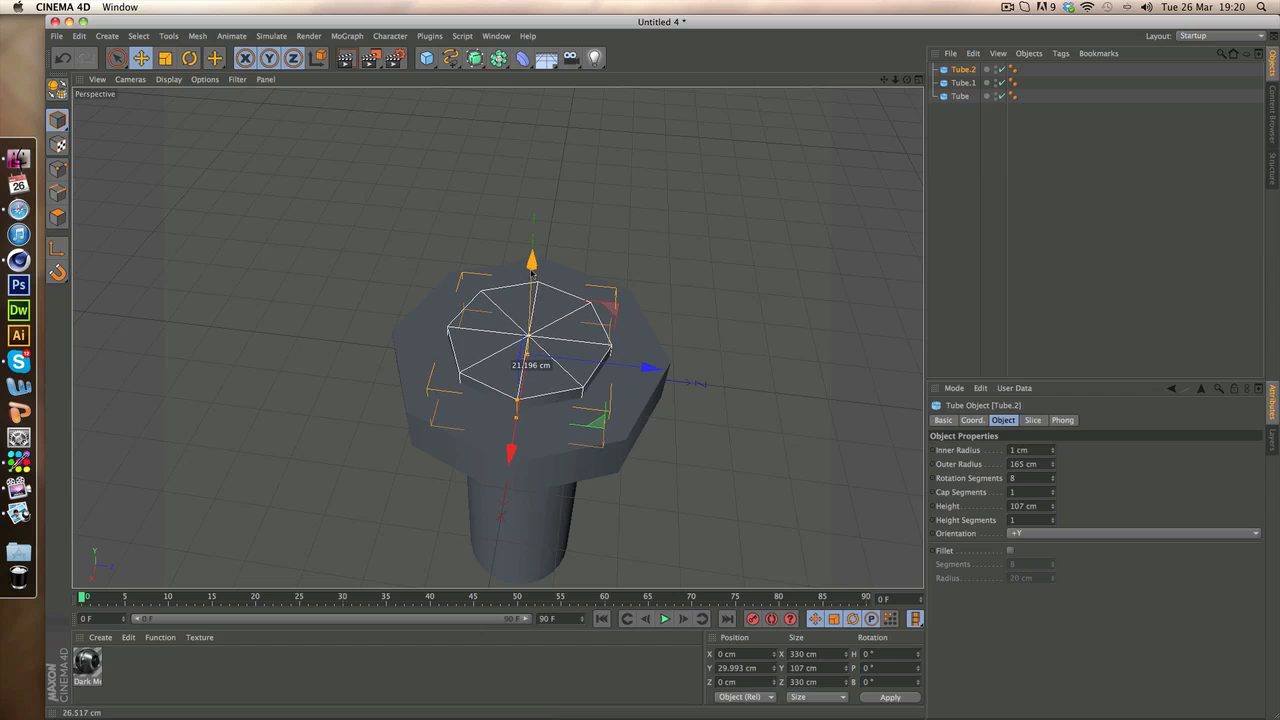
left_click(1053, 297)
left_click_drag(884, 79, 882, 0)
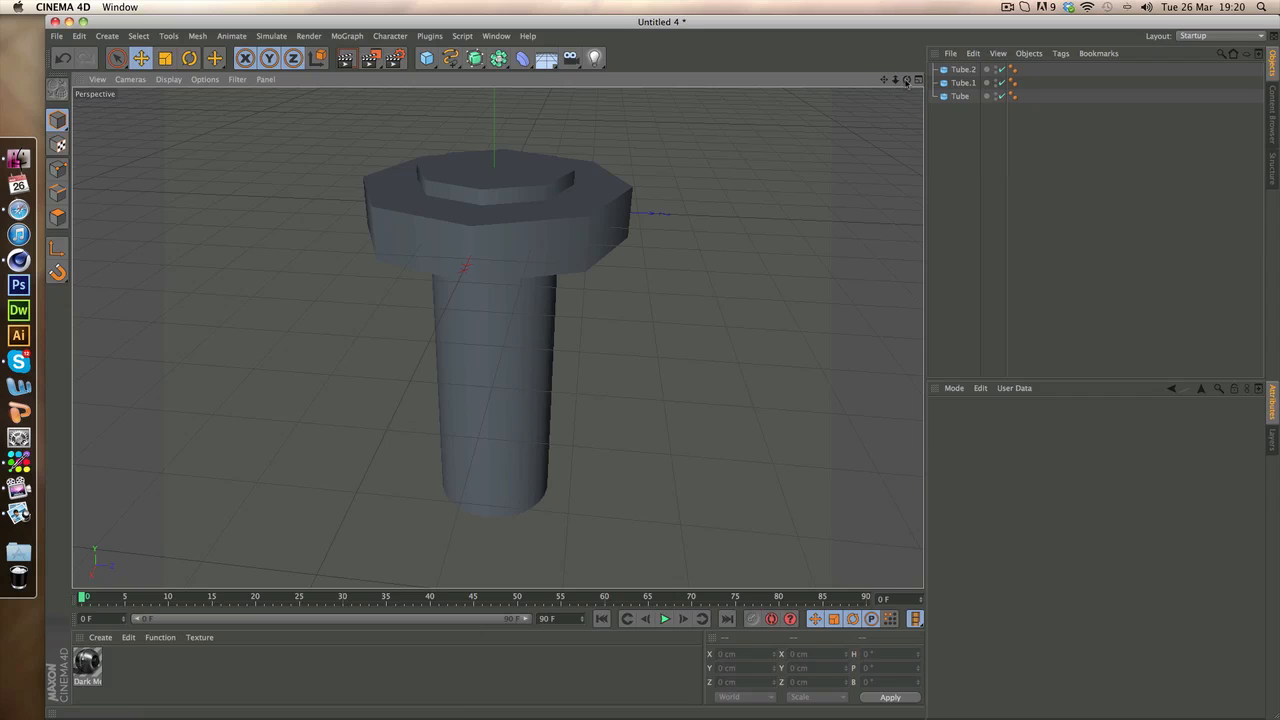
left_click_drag(896, 80, 856, 84)
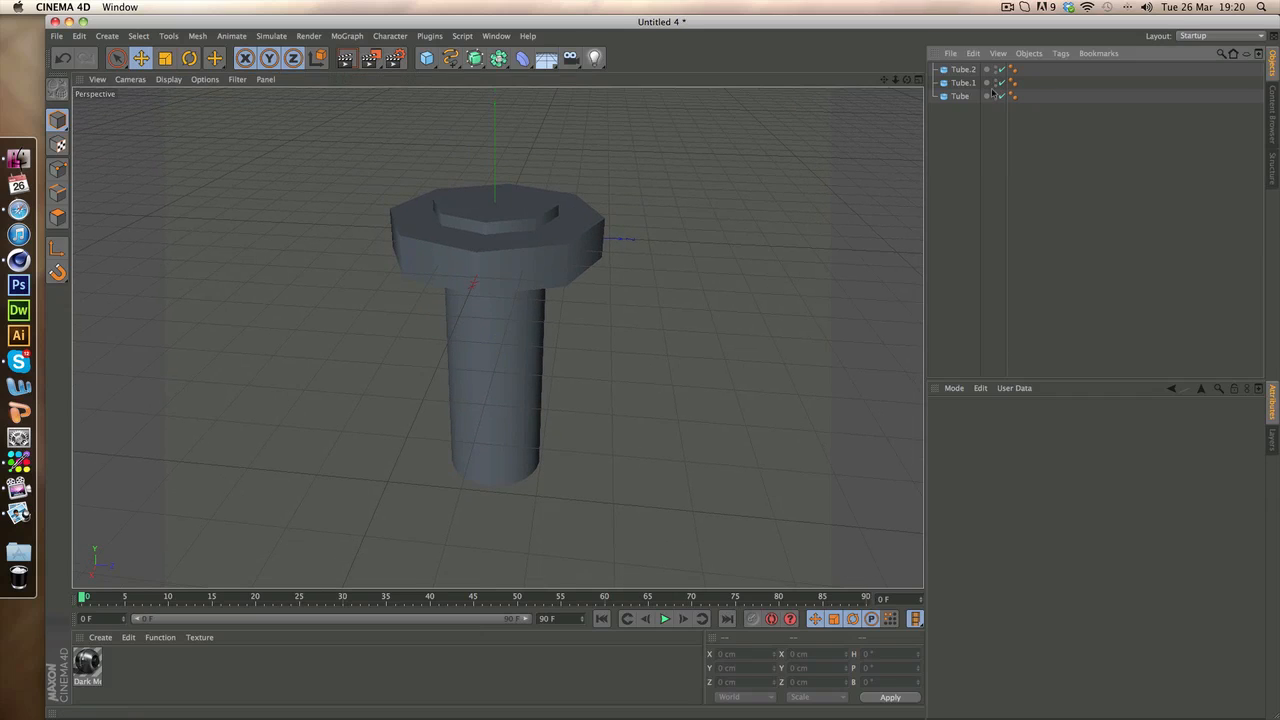
Duplicate the wide octagonal head tube and move the copy down the shaft to about -155 cm on the Y axis
left_click(962, 70)
left_click(961, 83)
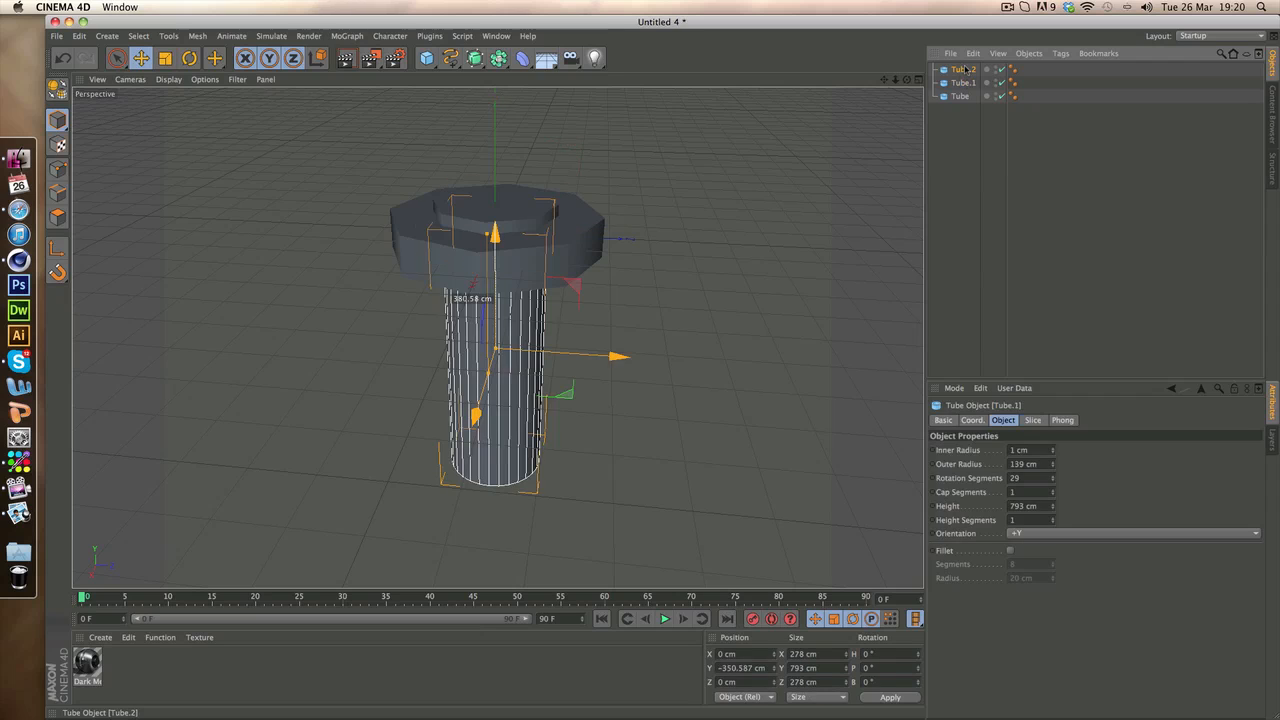
left_click(963, 70)
left_click(968, 118)
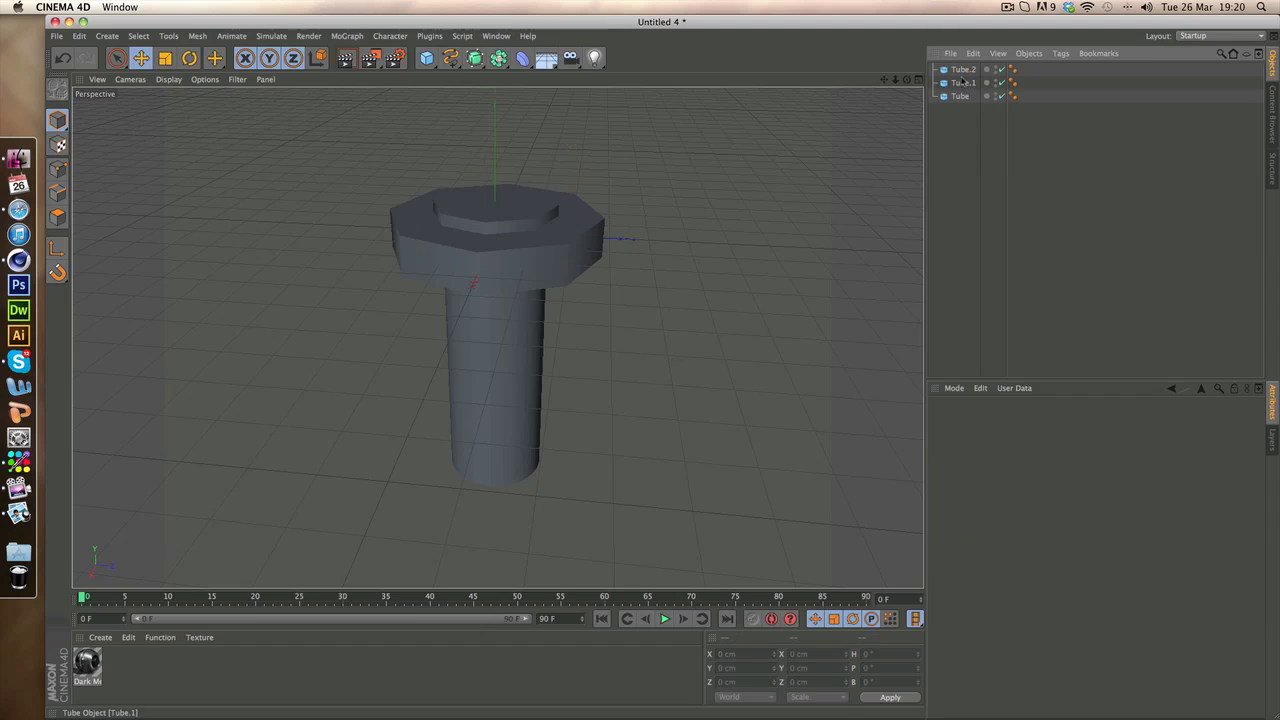
left_click(961, 86)
left_click(963, 97)
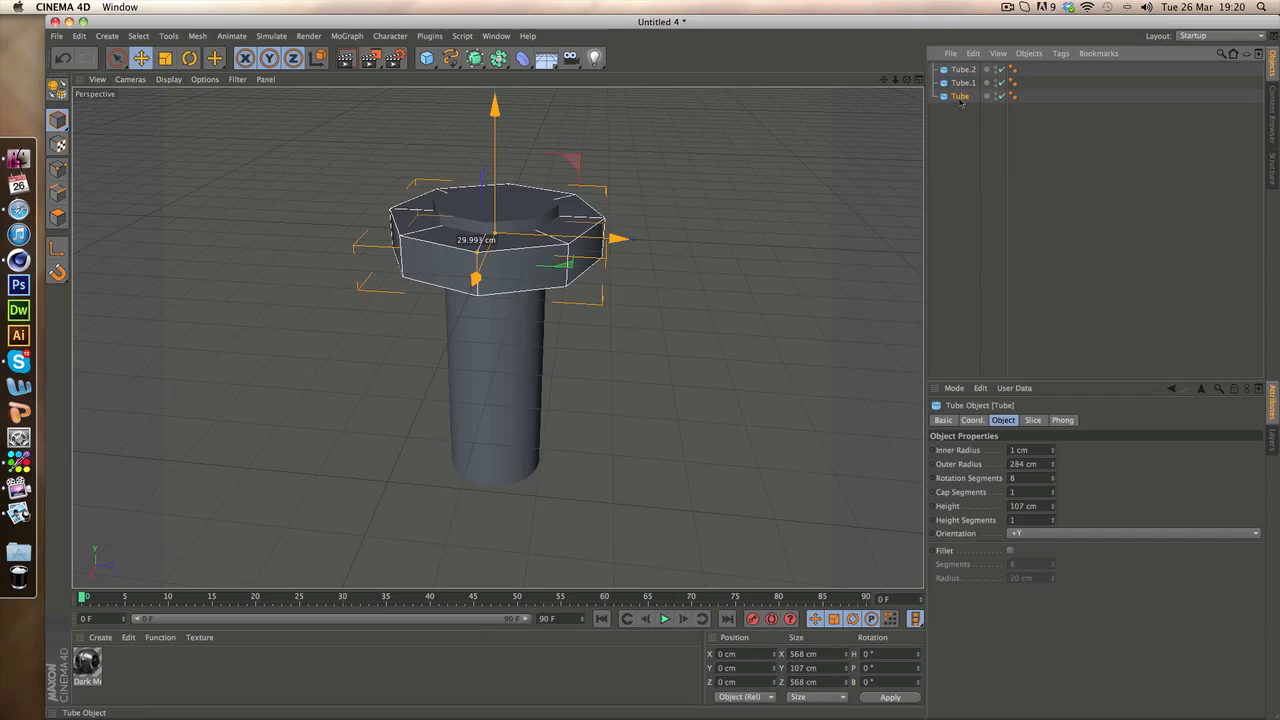
key("super+c")
key("super+v")
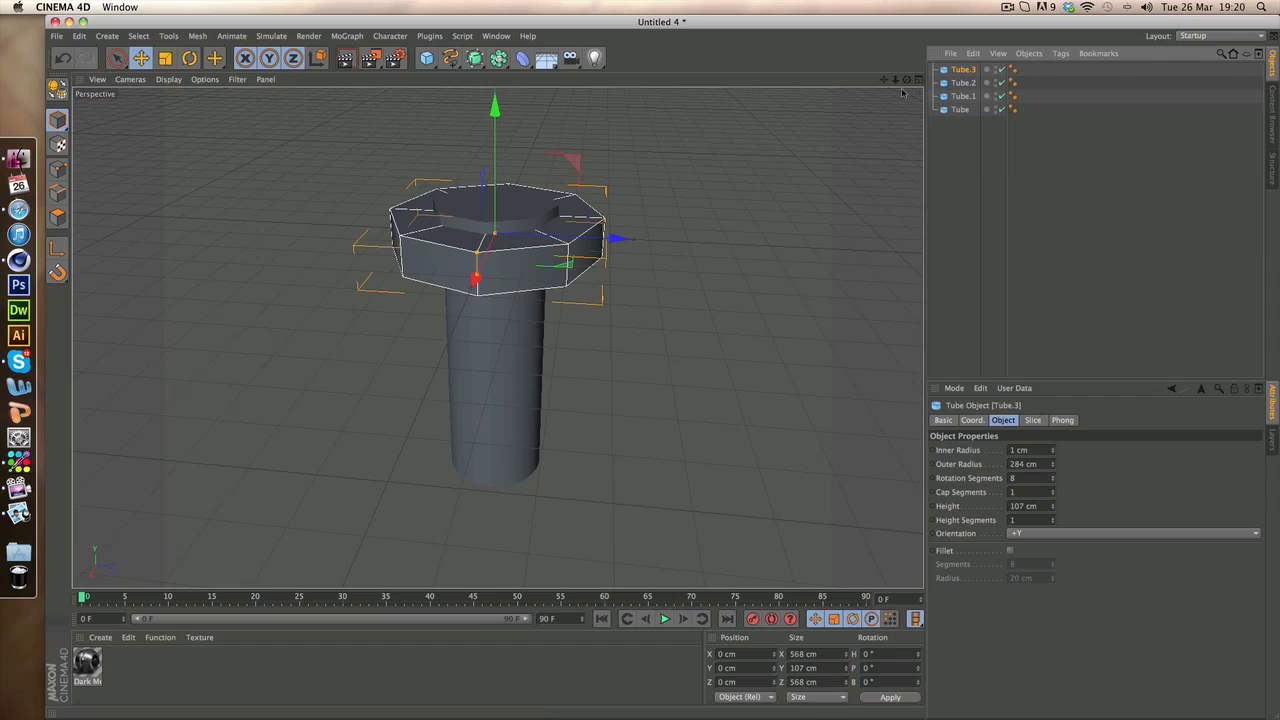
left_click_drag(907, 79, 621, 247)
left_click_drag(501, 160, 510, 220)
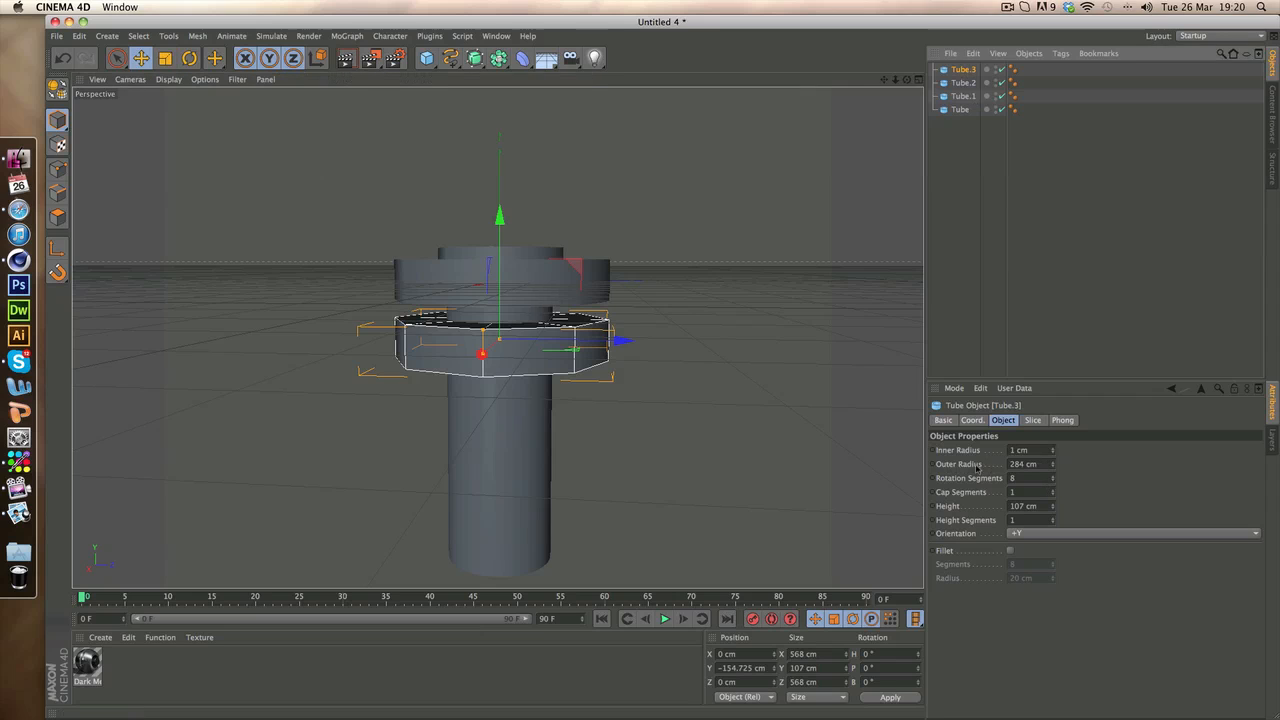
Set the new copy's outer radius to 170 cm and reduce its height to make a thin ring around the shaft
left_click_drag(1052, 464, 1052, 509)
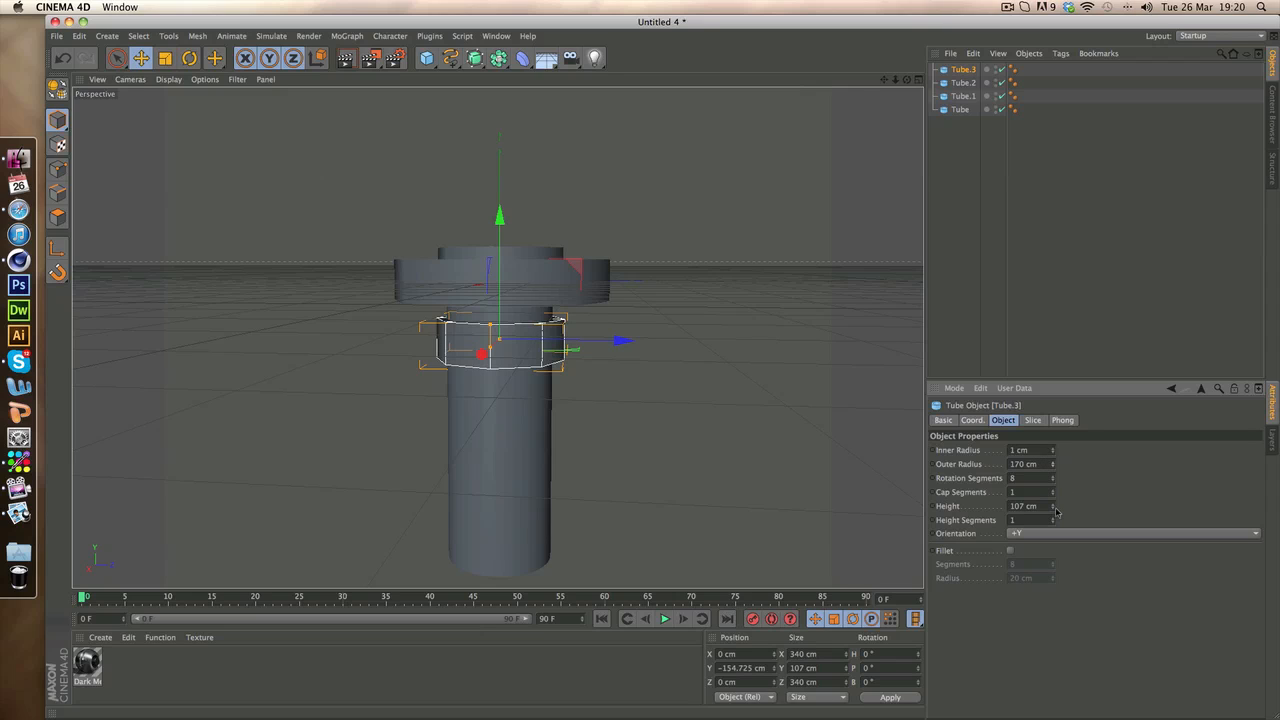
mouse_move(1053, 509)
left_mouse_down()
mouse_move(1053, 533)
mouse_move(1053, 488)
left_mouse_up()
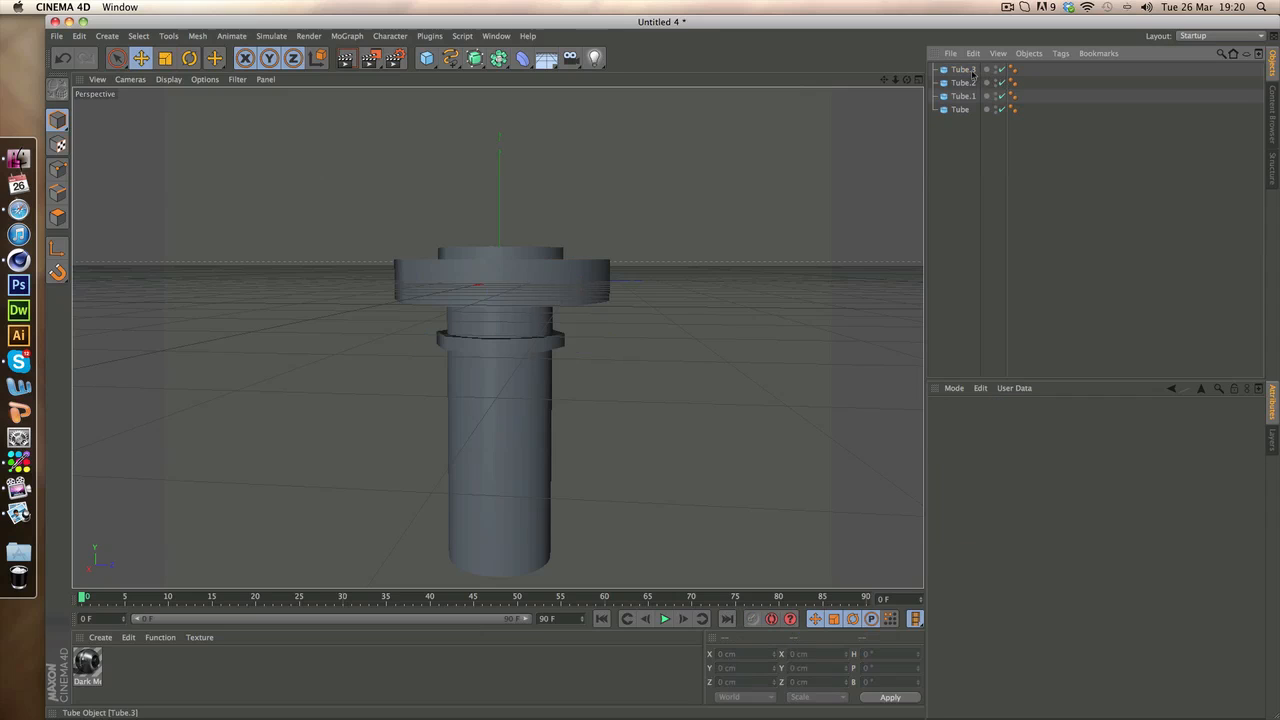
Raise the thread ring to about -136 cm on the Y axis and place a copy of it at about -206 cm
left_click_drag(500, 287, 501, 278)
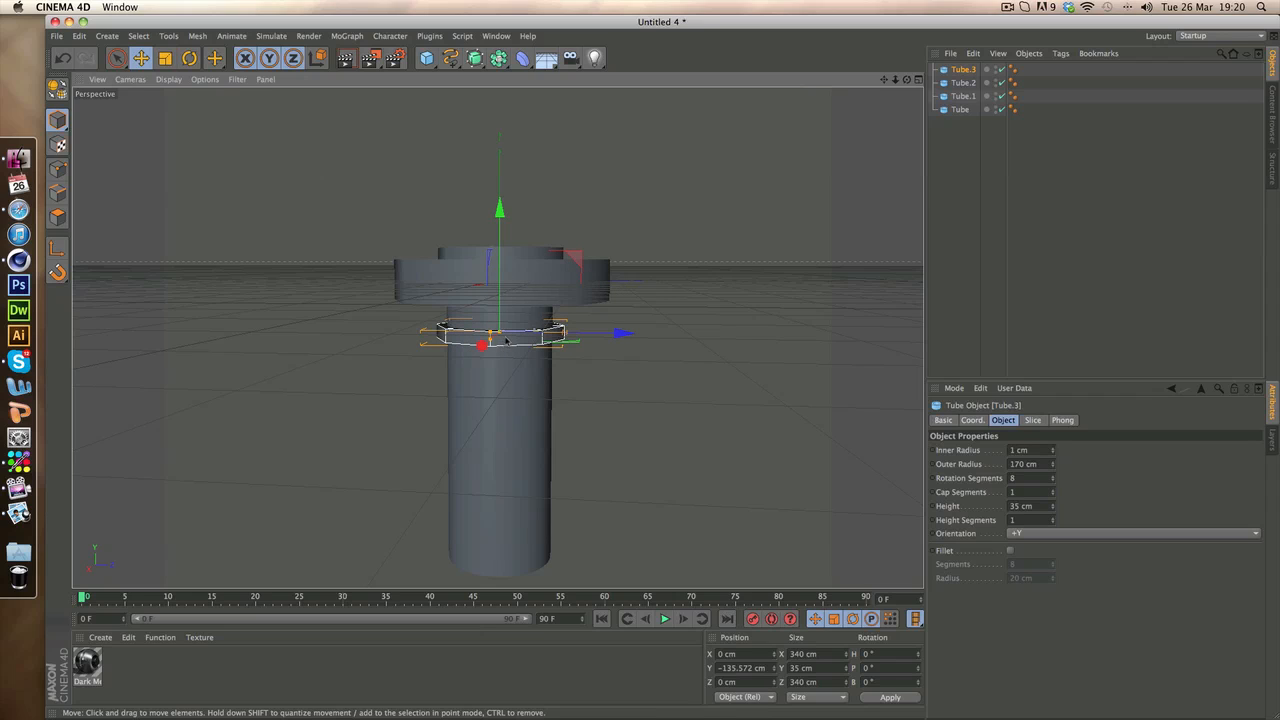
key("super+v")
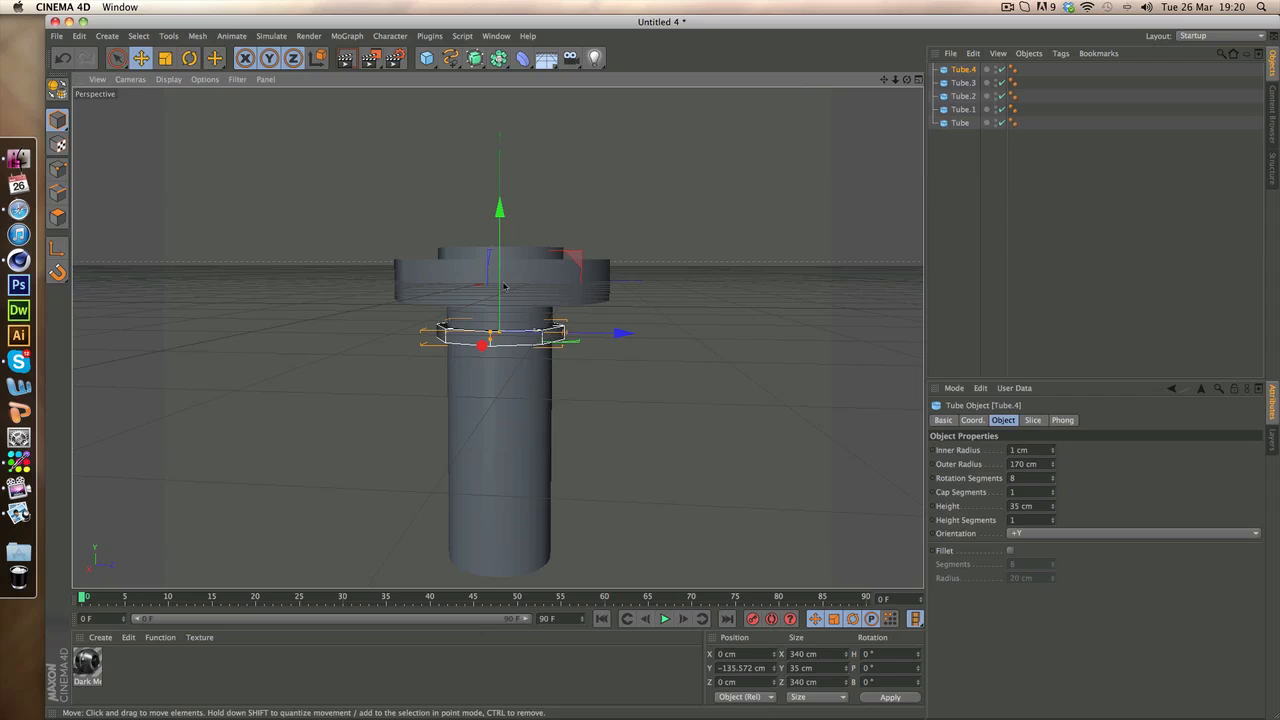
left_click_drag(501, 302, 501, 330)
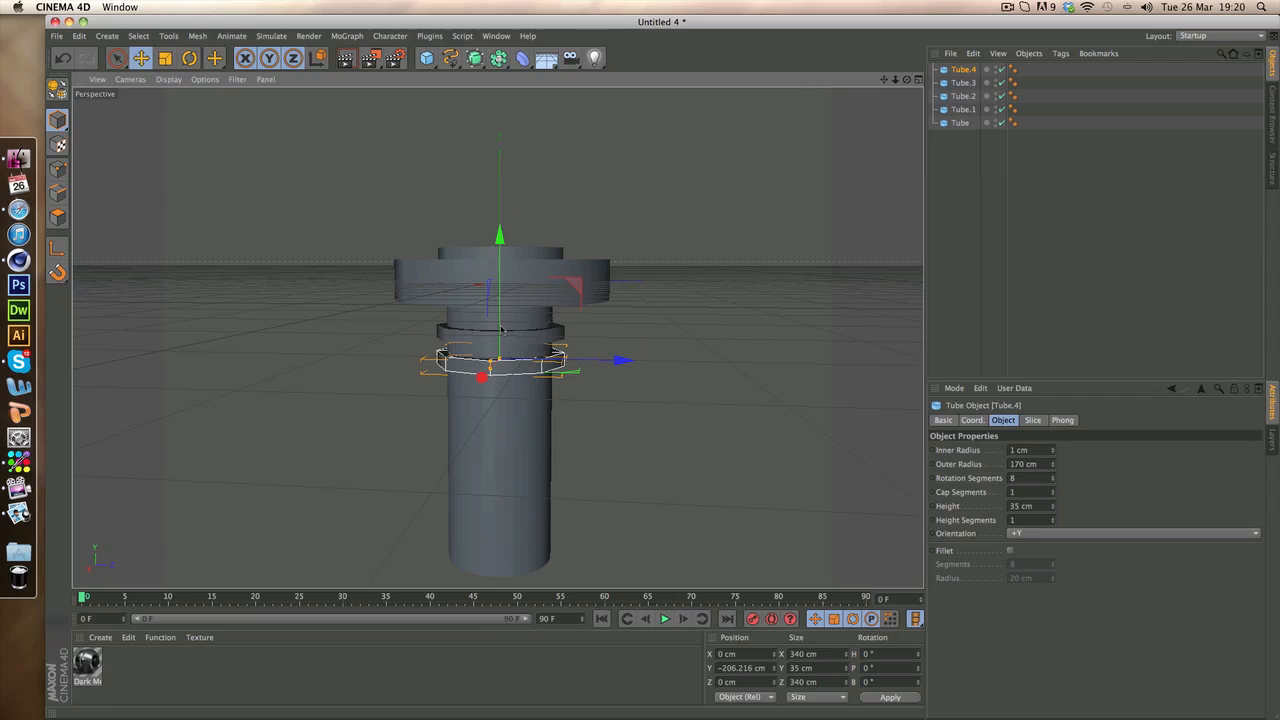
Duplicate both thread rings and move the pair of copies down the shaft to about -311 cm on the Y axis
left_click(966, 84)
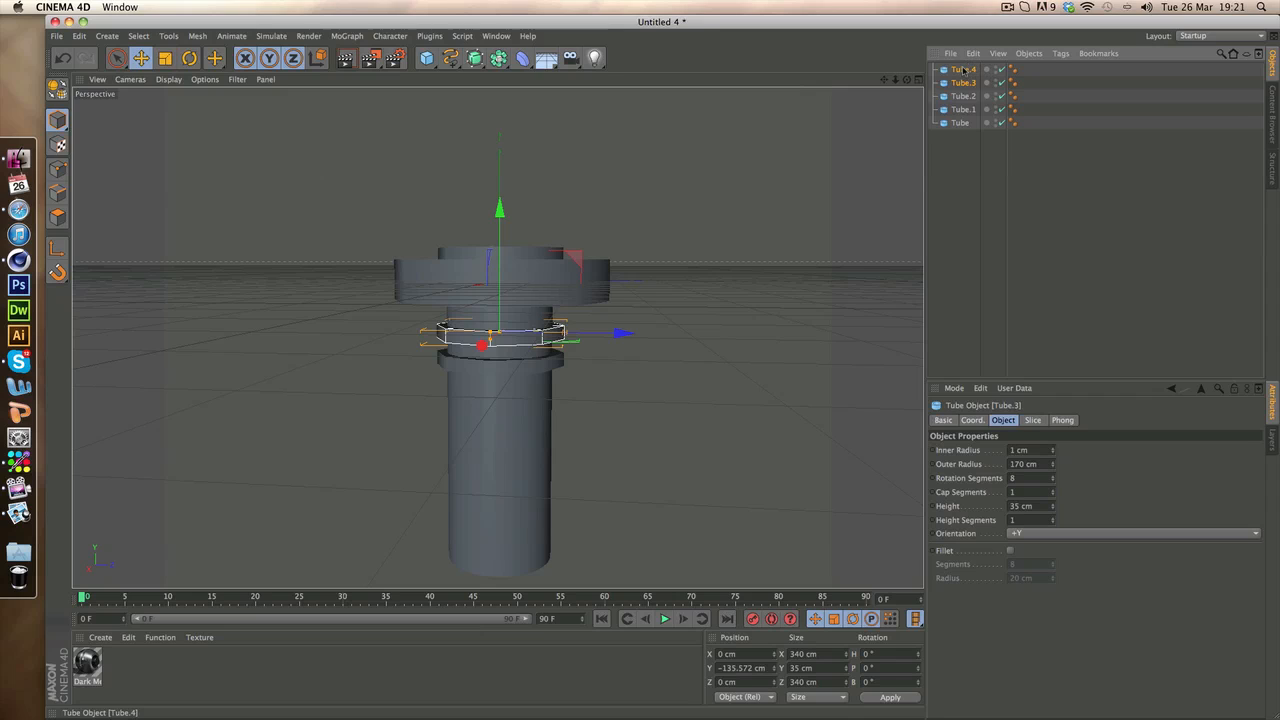
left_click(963, 70, "shift")
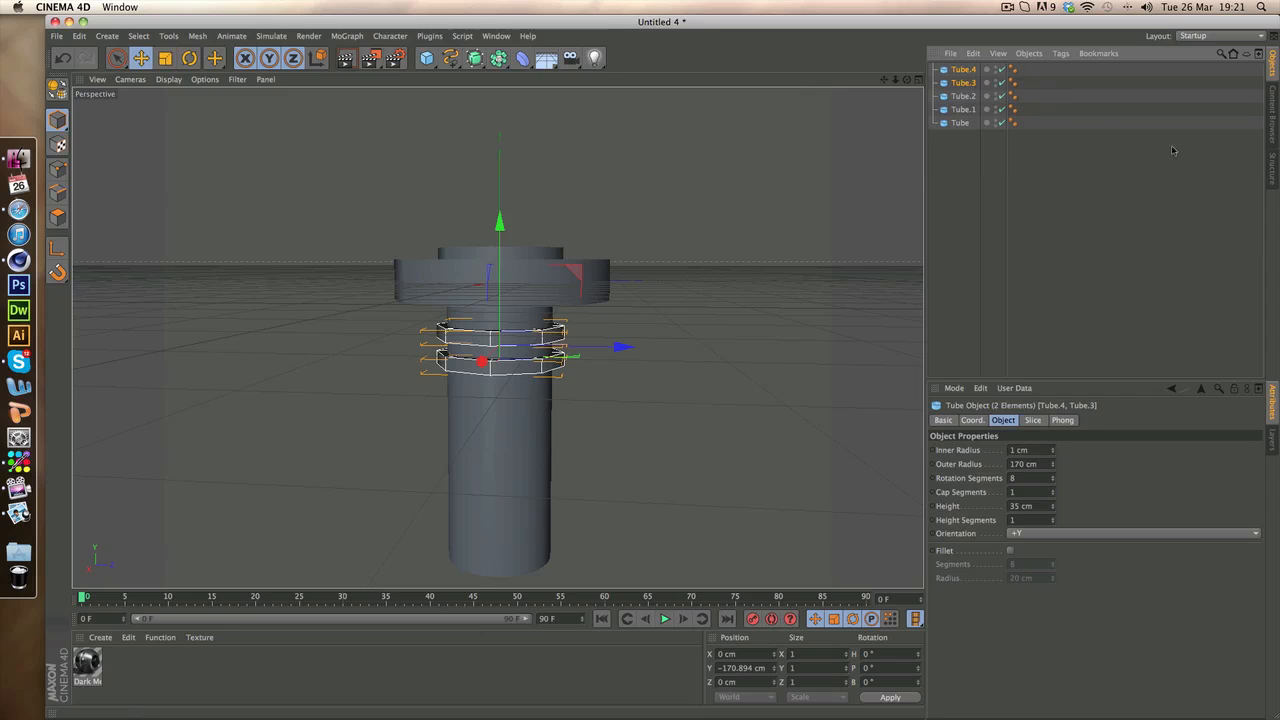
key("super+v")
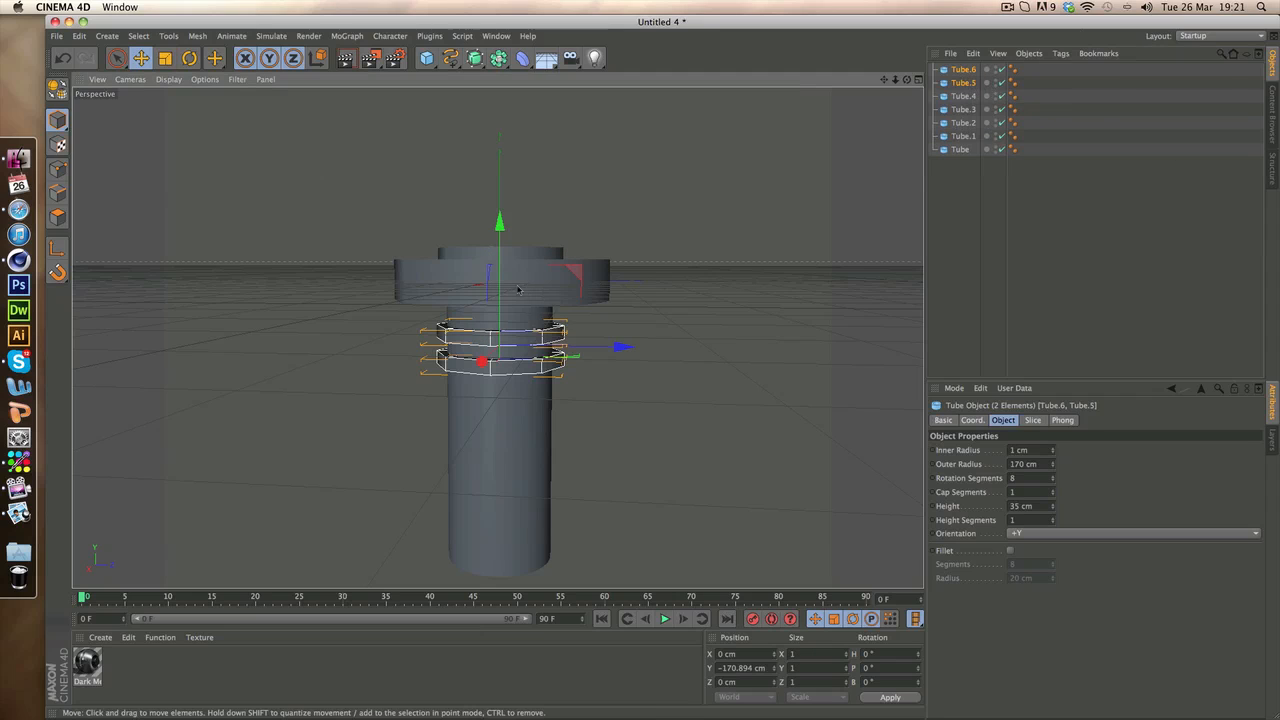
left_click_drag(501, 284, 498, 334)
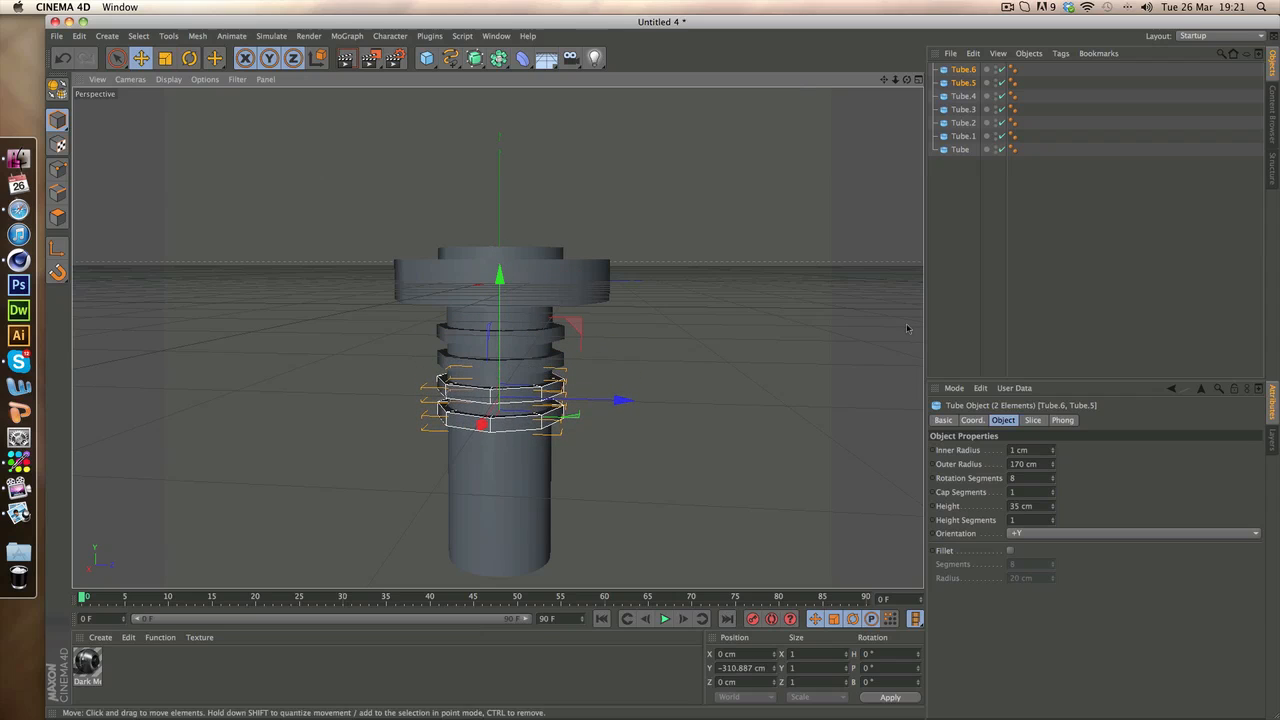
left_click(1113, 254)
Duplicate all four thread rings and move the copies down to continue the thread along the lower shaft with even spacing
left_click(967, 72)
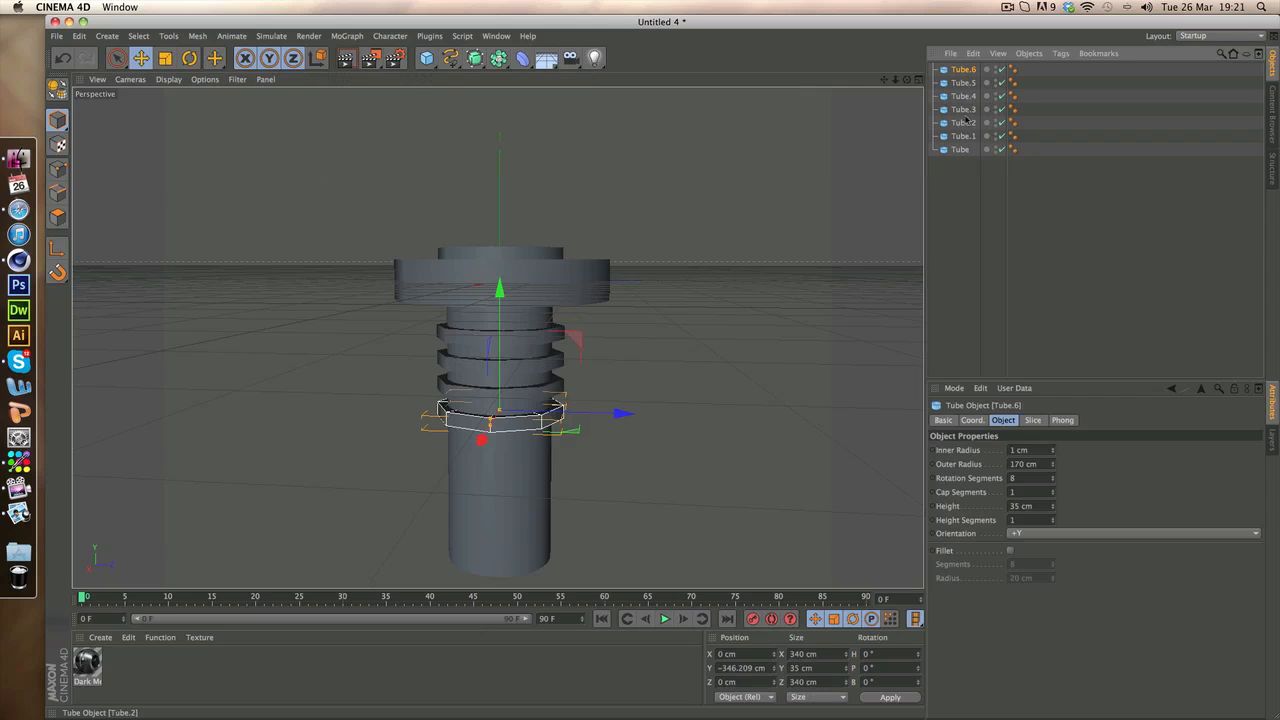
left_click(967, 109, "shift")
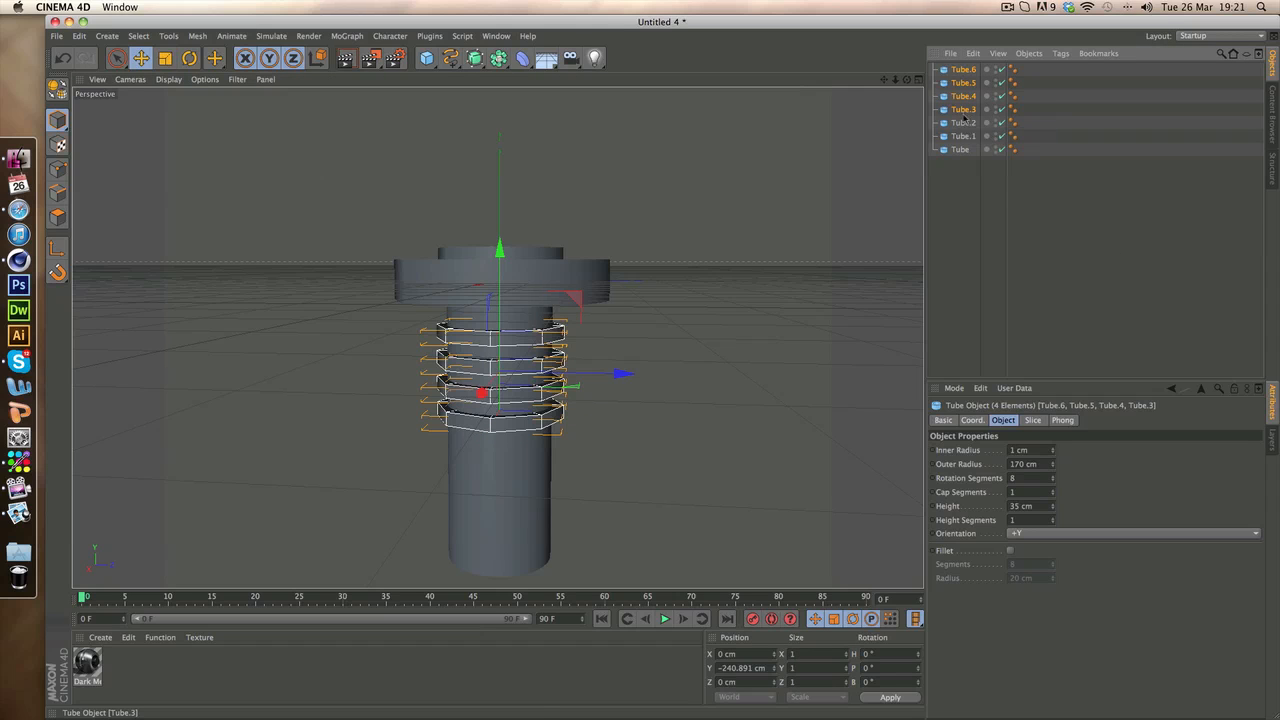
key("ctrl+c")
key("ctrl+v")
left_click_drag(503, 327, 509, 387)
left_click(1121, 231)
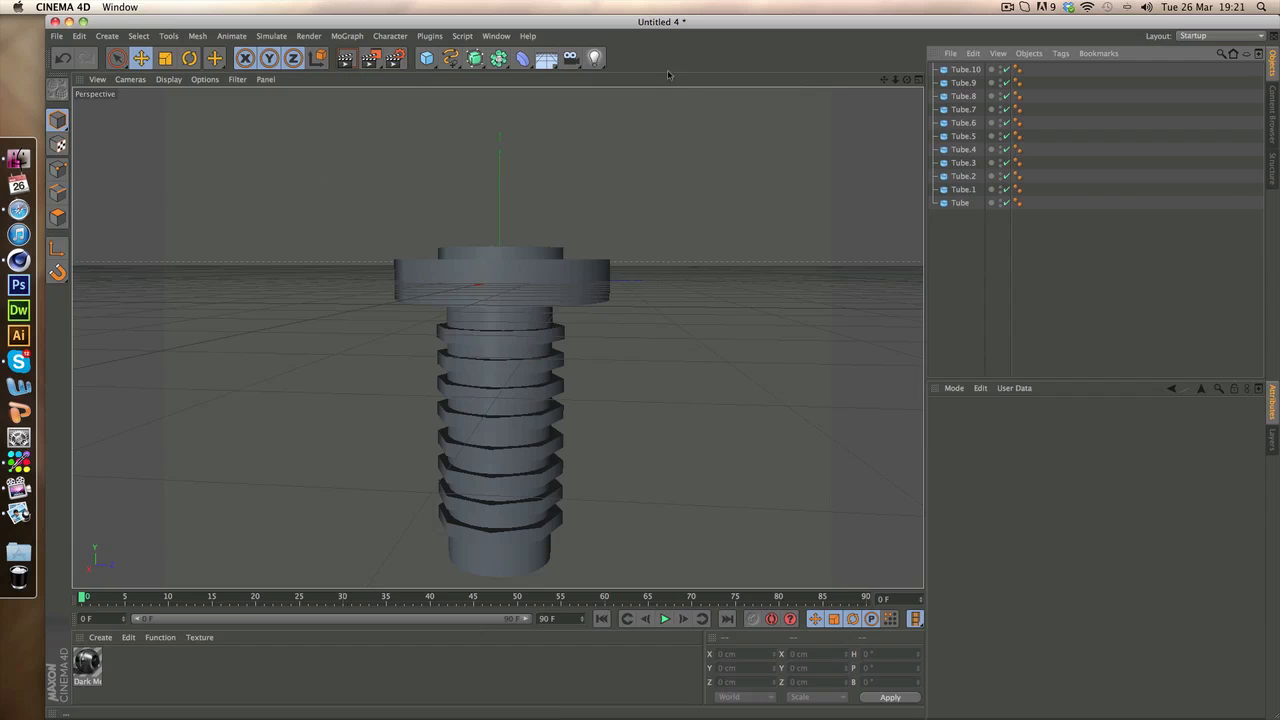
Examine the threaded bolt in the perspective view from below and from above
left_click_drag(907, 80, 904, 82)
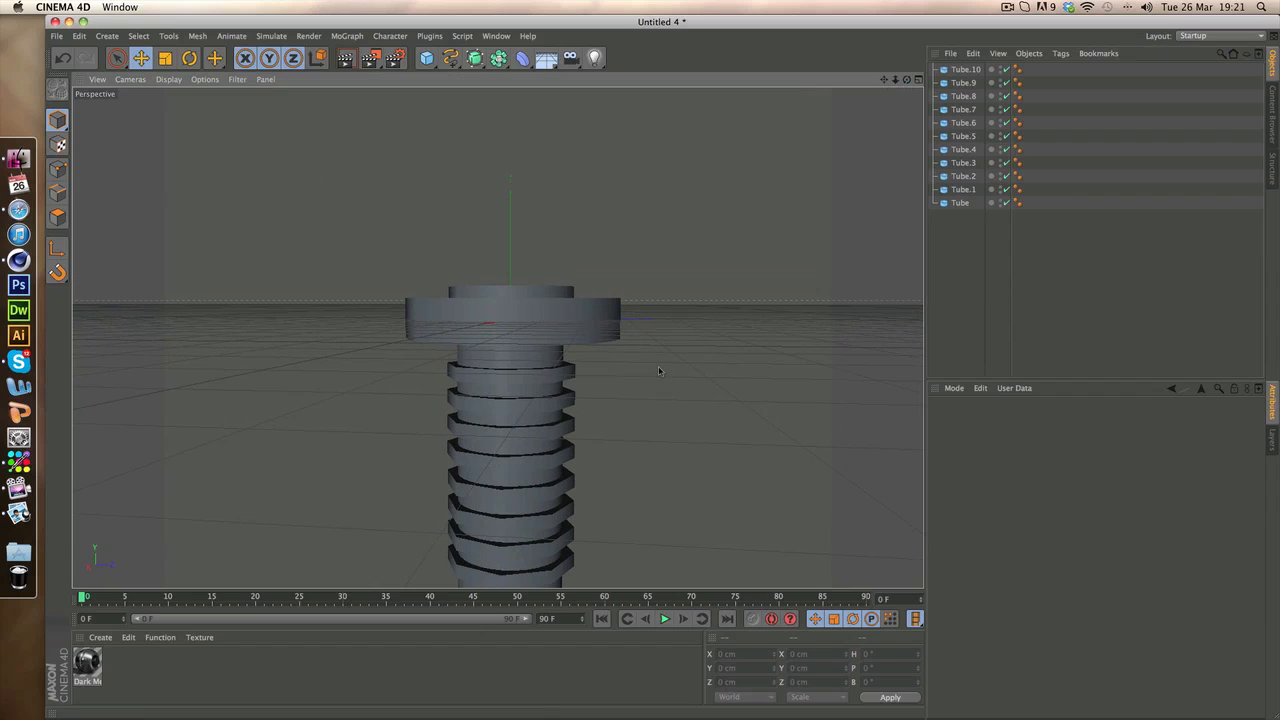
middle_click_drag(502, 530, 484, 422, "alt")
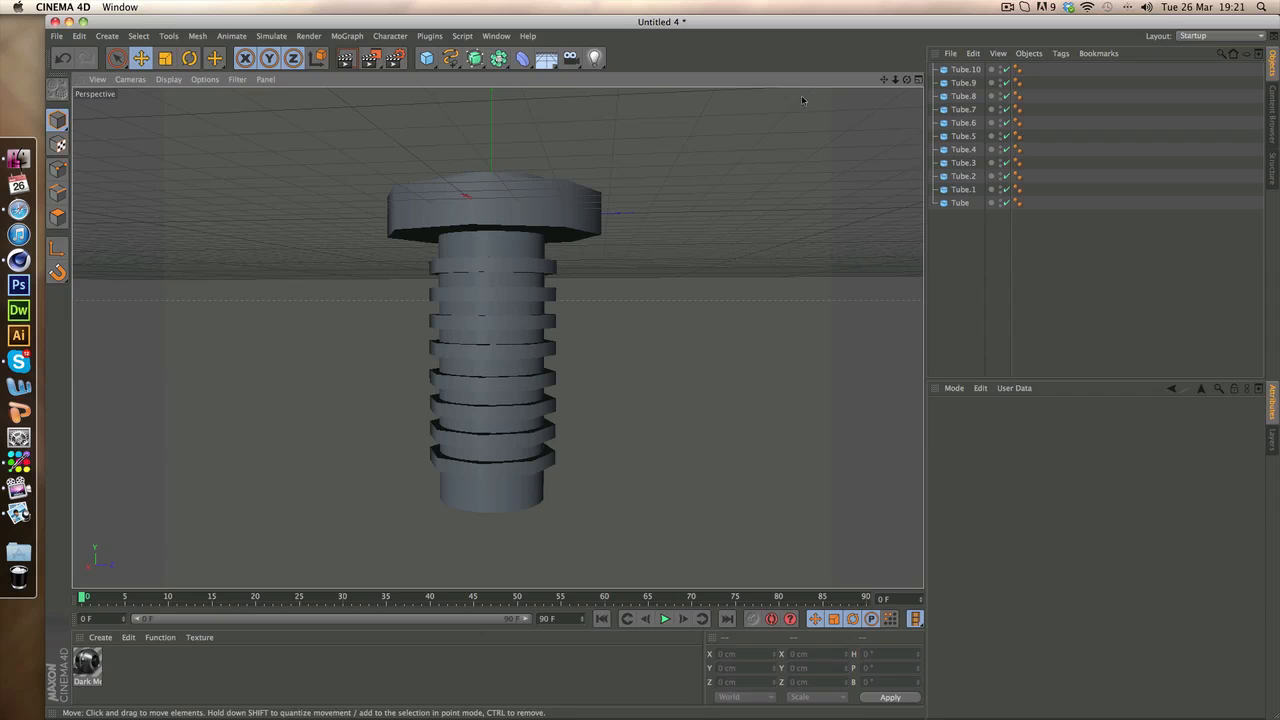
left_click_drag(900, 80, 497, 338)
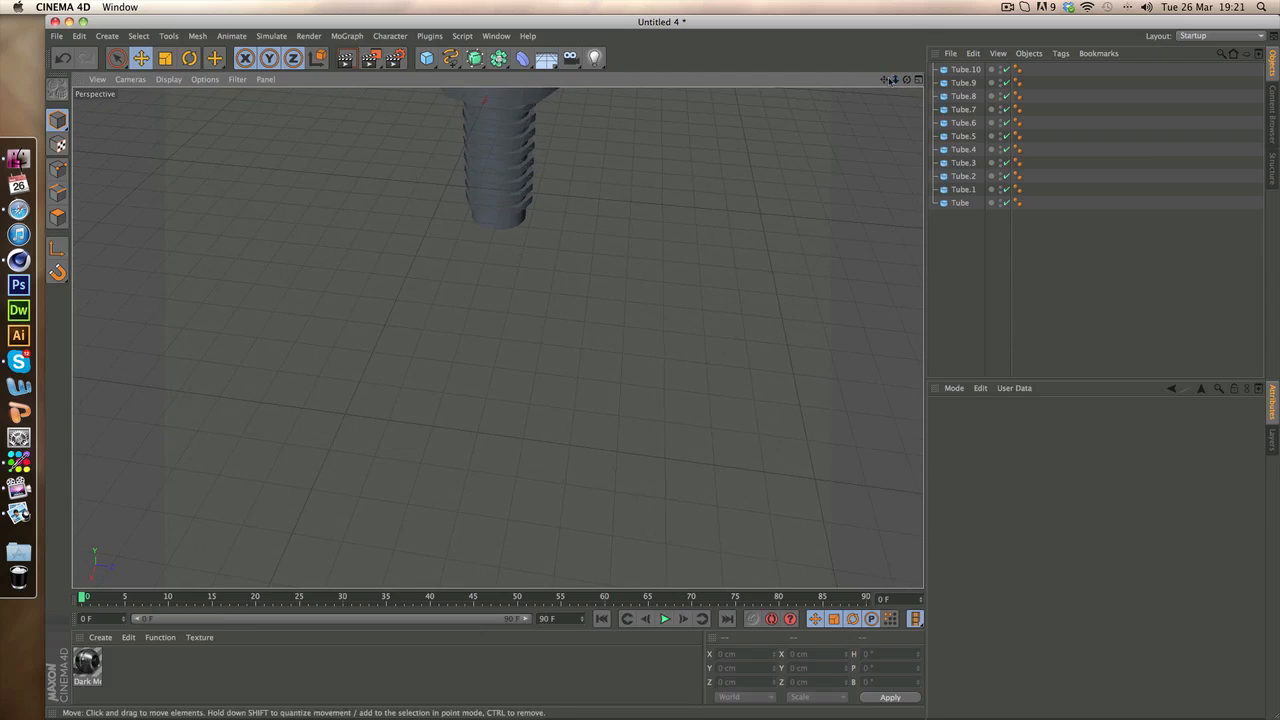
left_click_drag(885, 80, 497, 338)
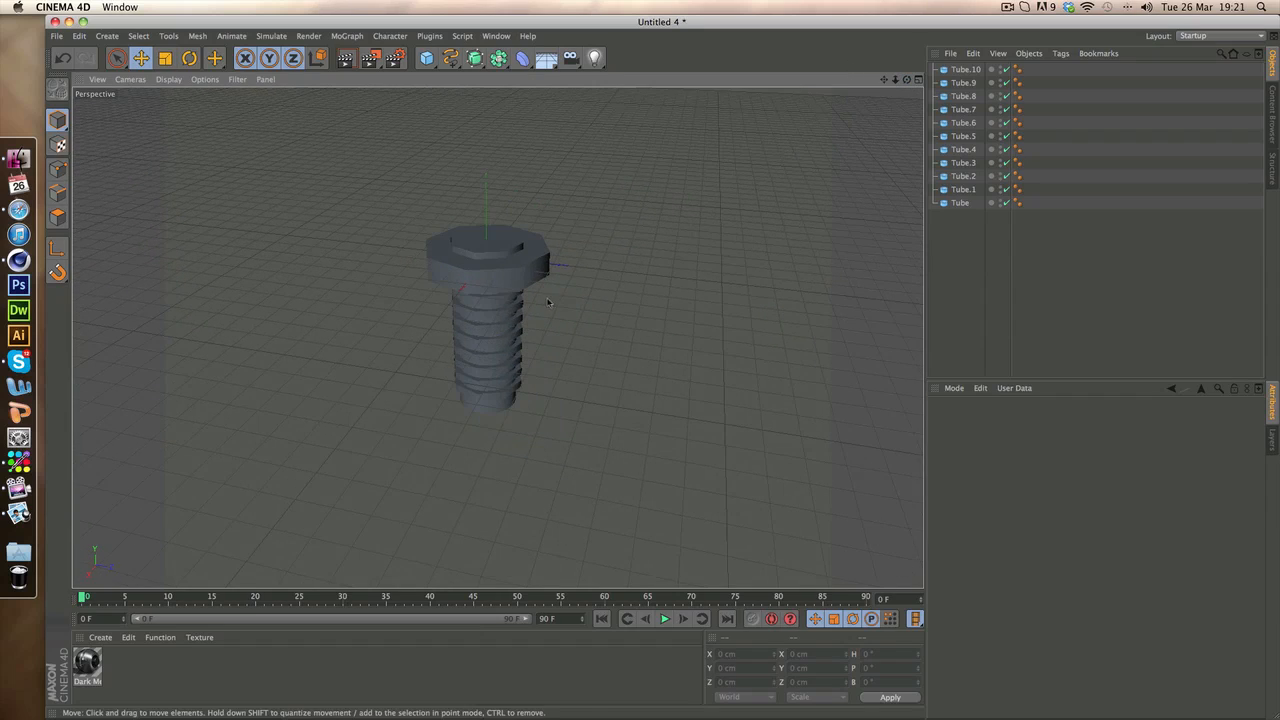
left_click(518, 270)
left_click(658, 282)
Add a MoGraph Group effector and place all the bolt's tubes inside it
left_click(343, 37)
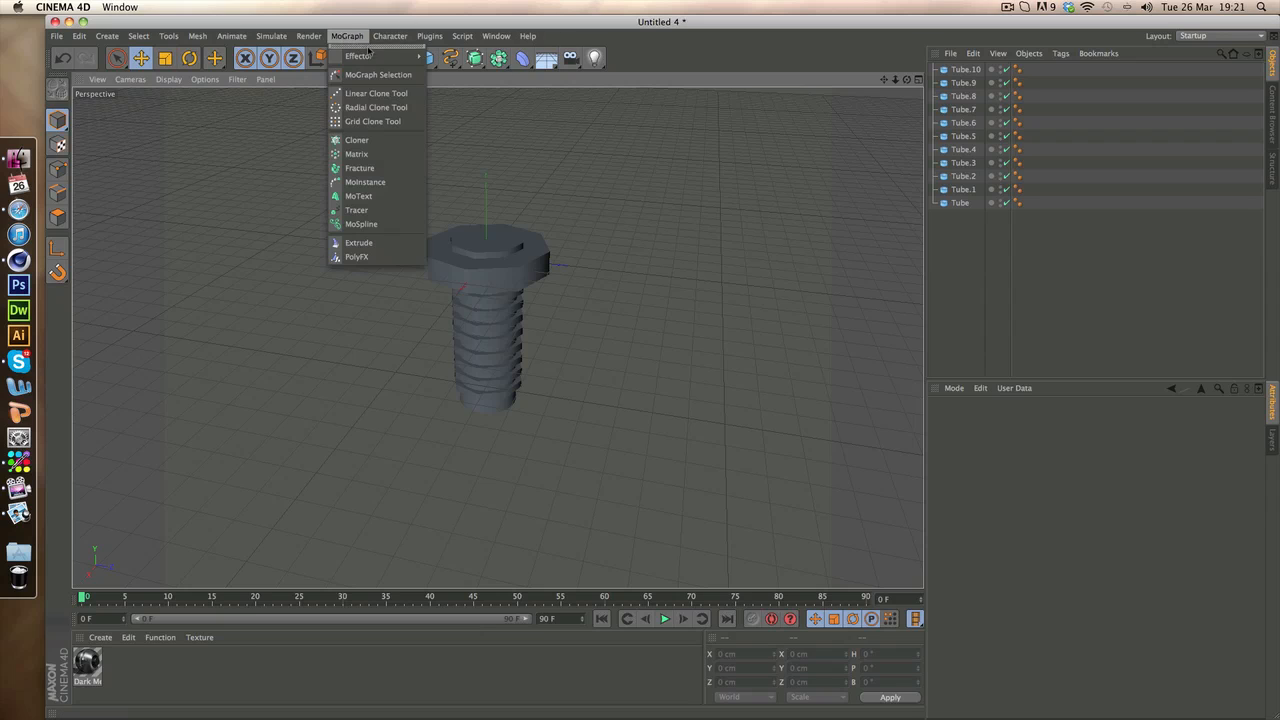
mouse_move(395, 56)
left_click(484, 63)
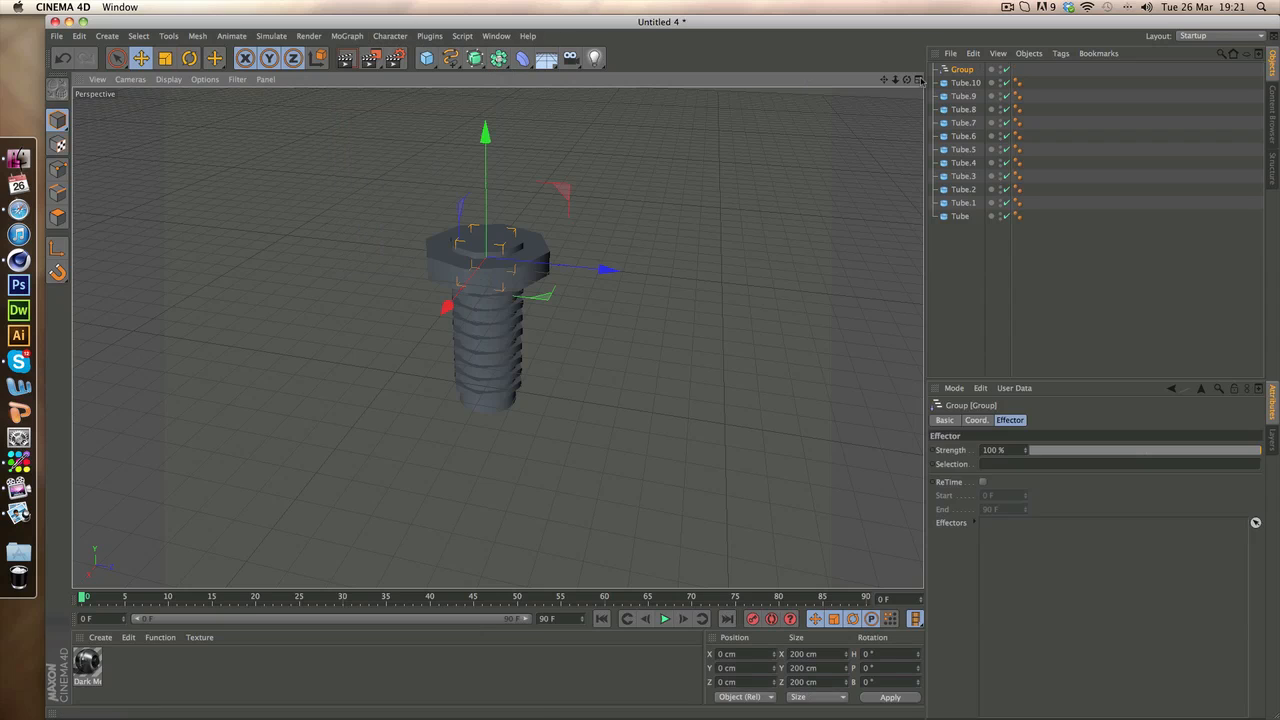
left_click(965, 83)
left_click(959, 216, "shift")
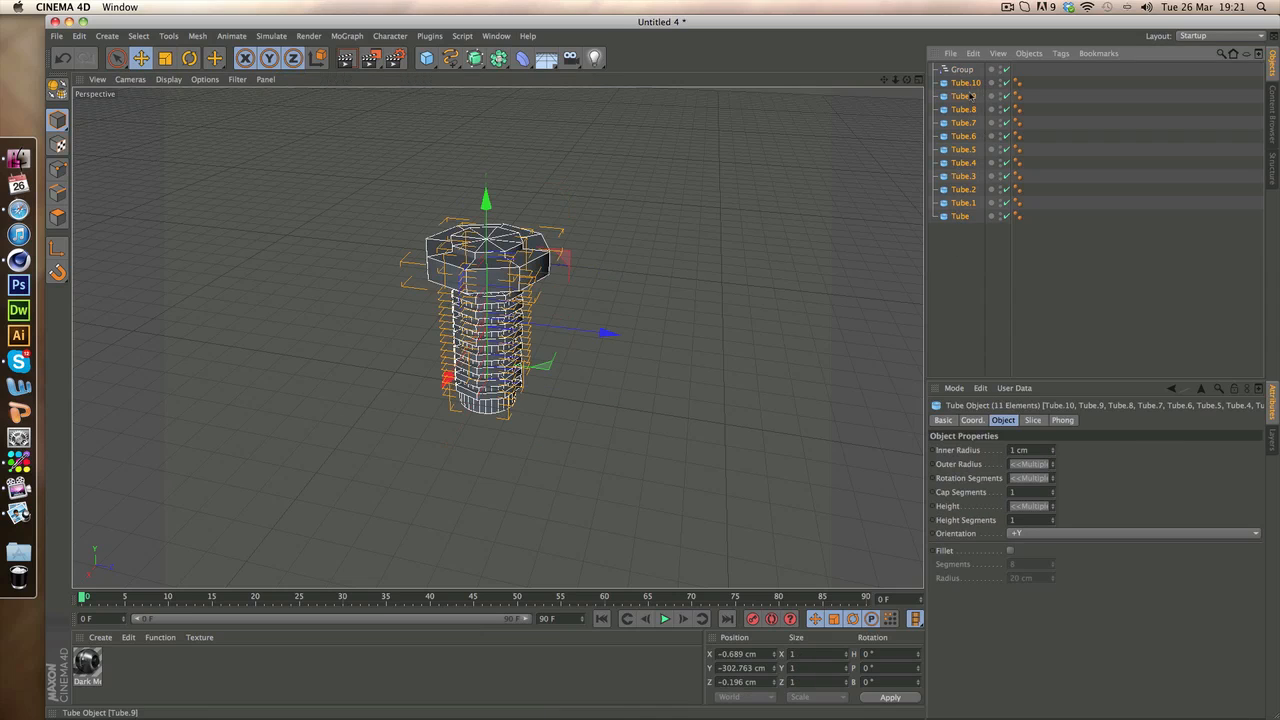
left_click_drag(963, 72, 962, 70)
left_click(934, 70)
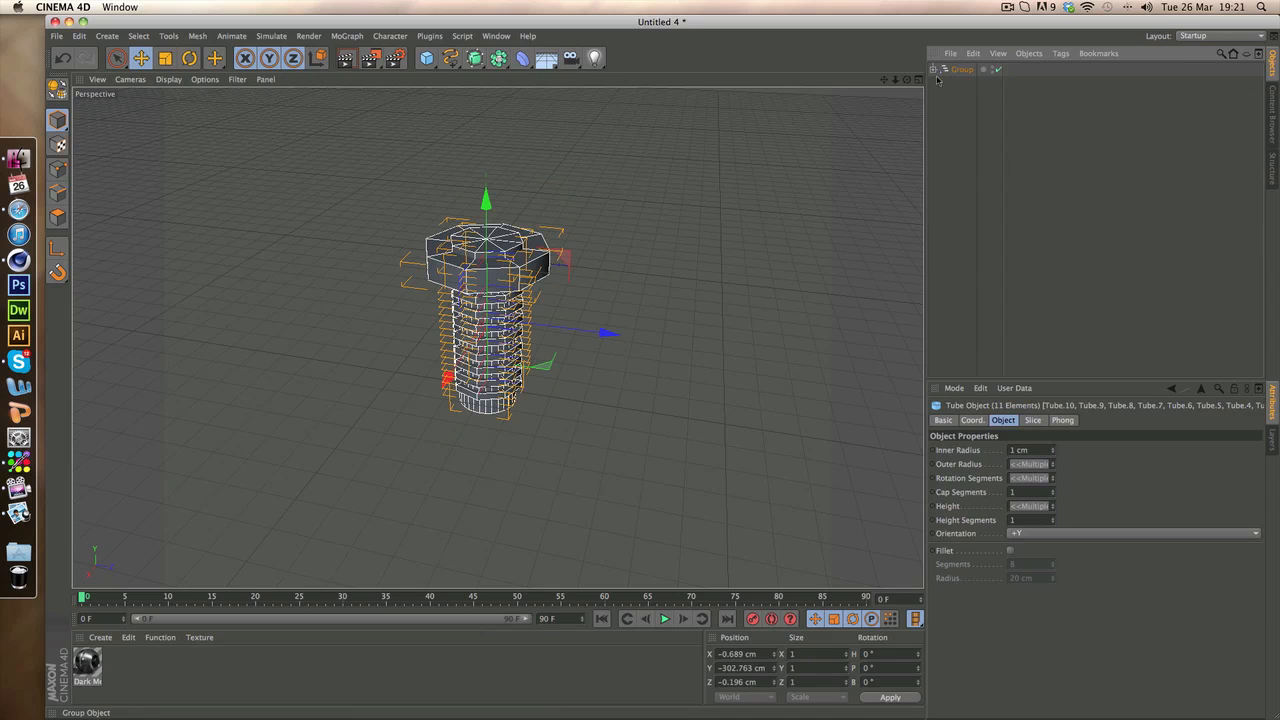
left_click(964, 126)
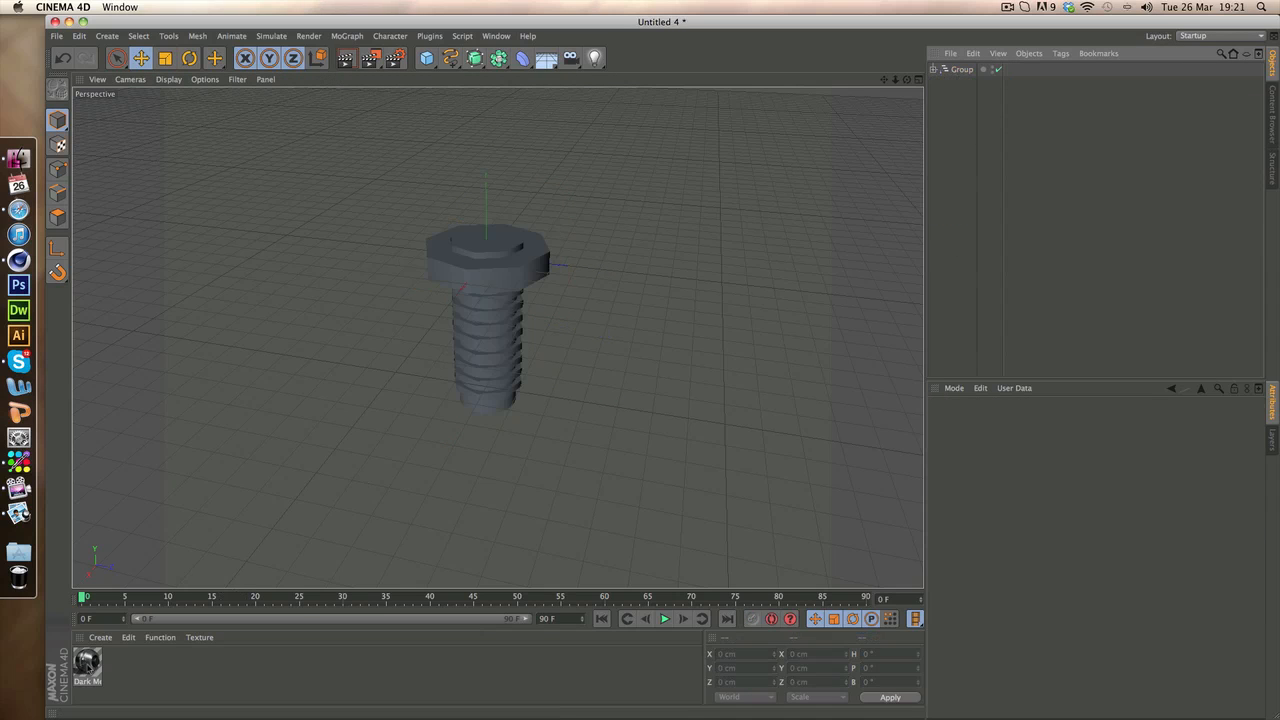
Apply the Dark Metal material to the bolt group and check the material's channel settings
left_click_drag(87, 665, 963, 71)
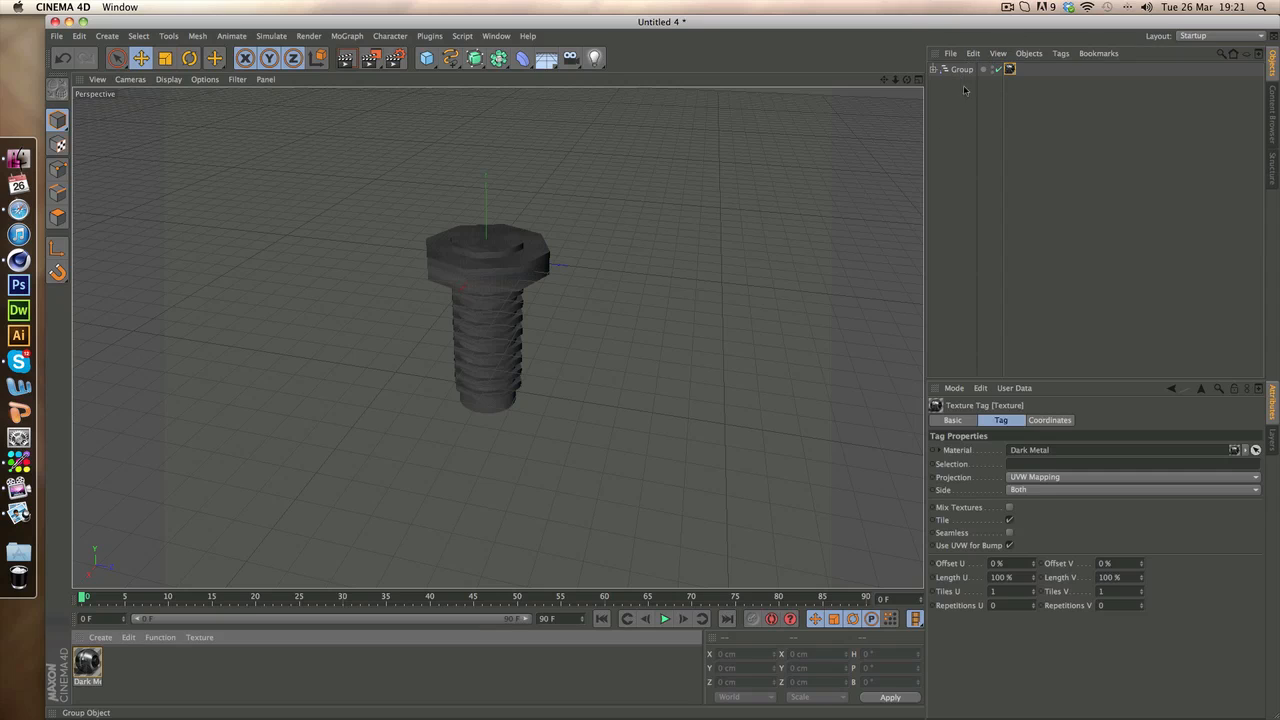
left_click(966, 104)
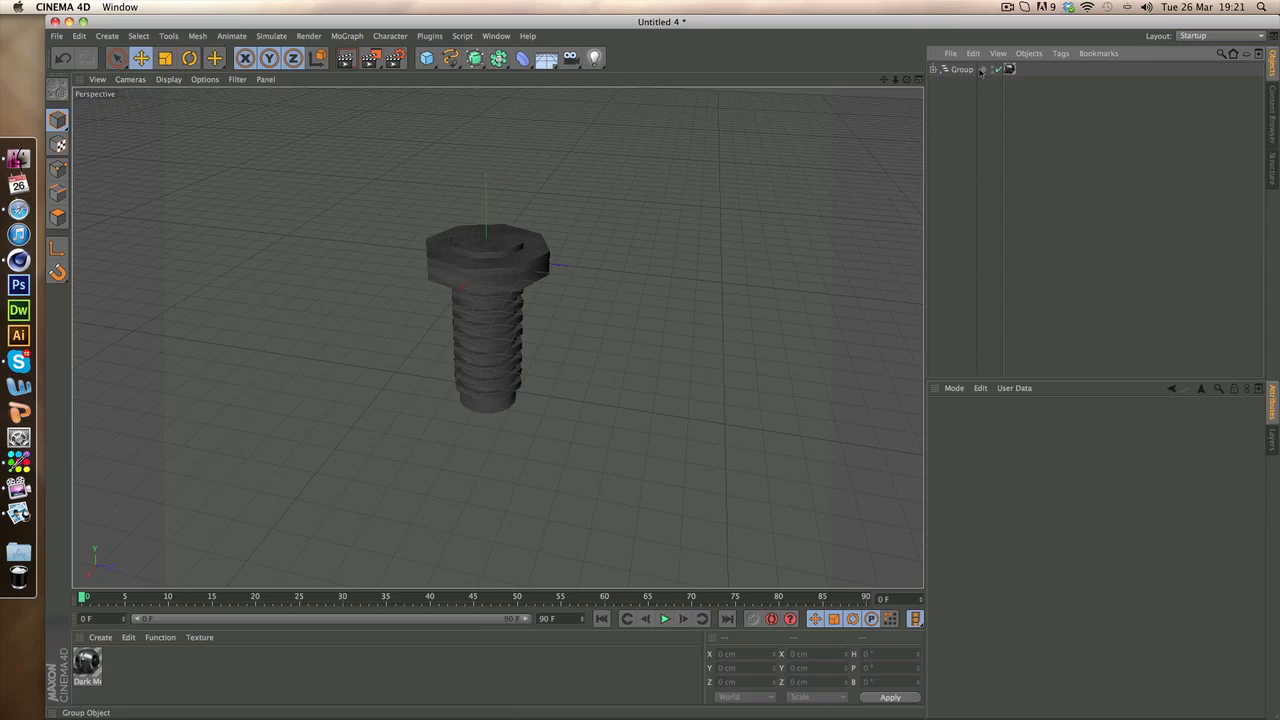
double_click(87, 664)
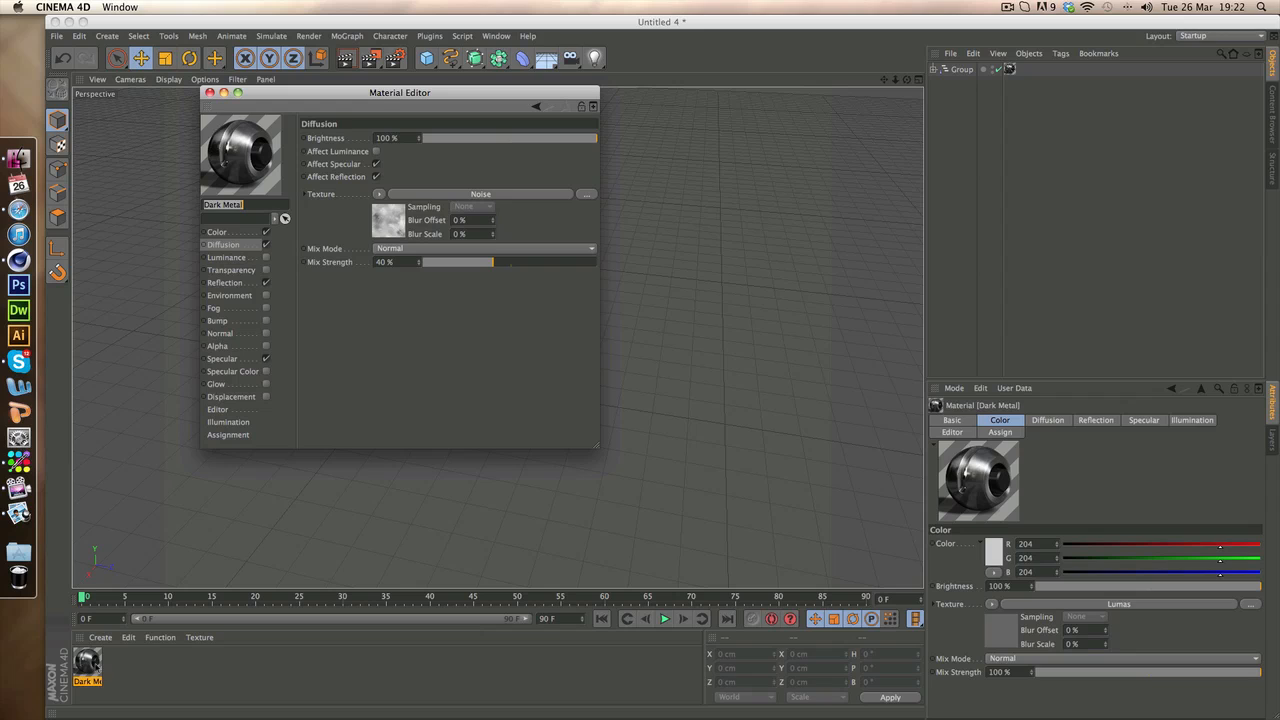
left_click(210, 93)
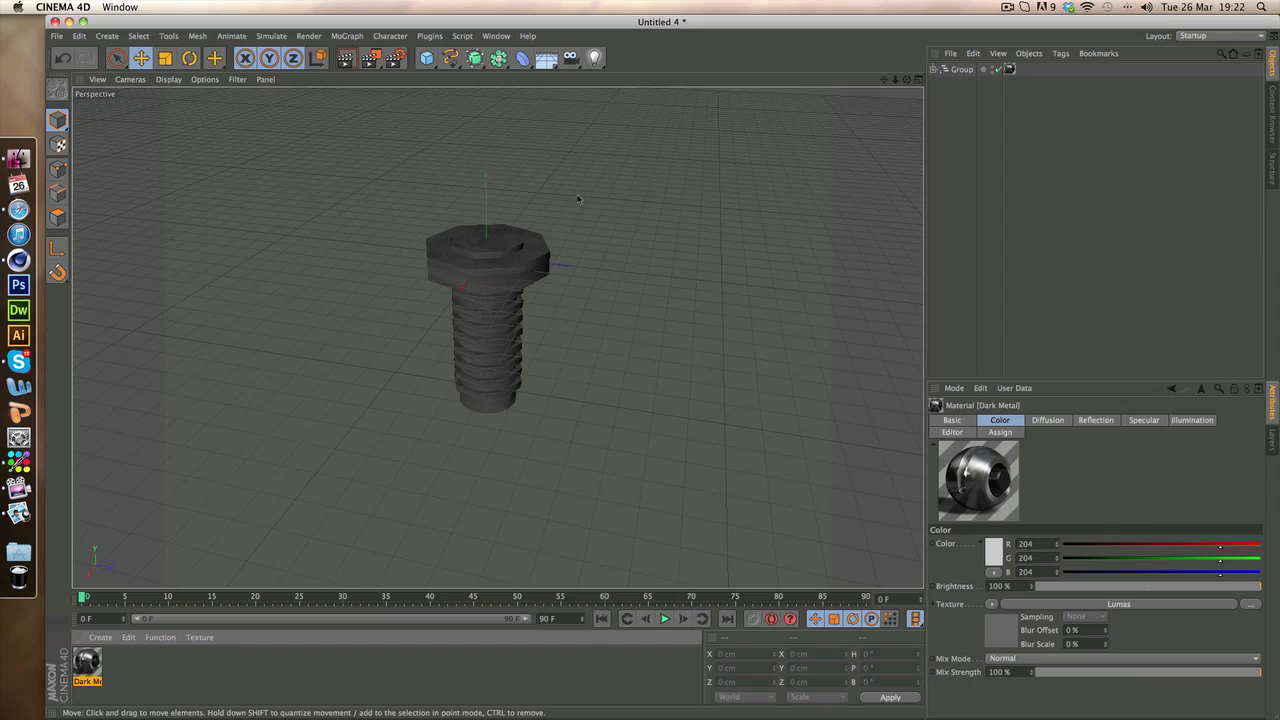
Rotate the bolt group onto its side so that the shaft lies roughly horizontal
left_click(961, 69)
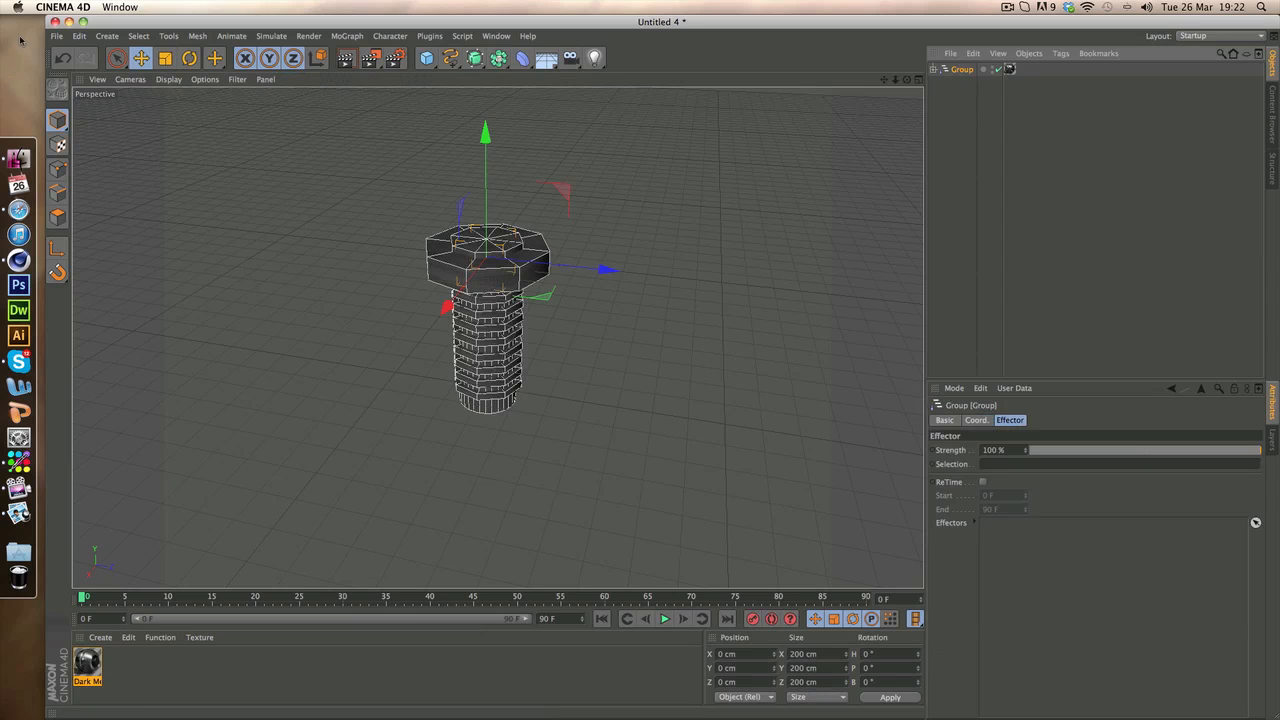
left_click(189, 58)
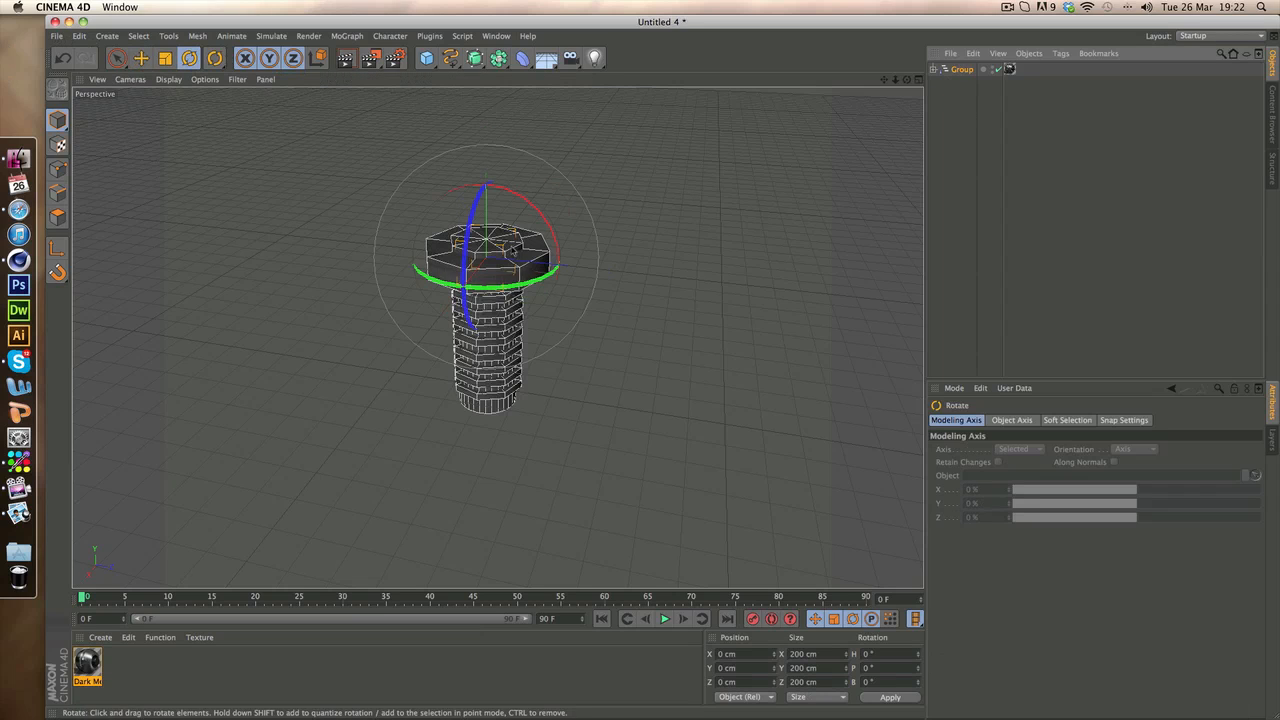
left_click_drag(519, 313, 565, 352)
left_click(1175, 170)
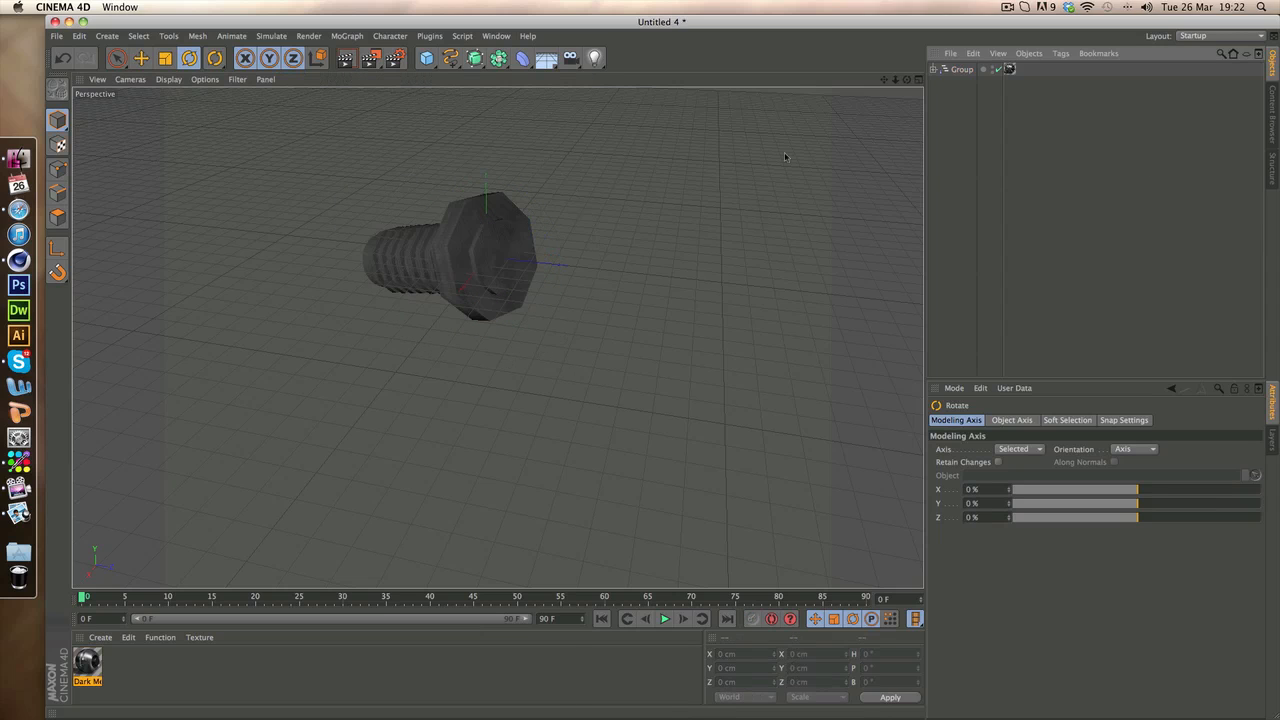
left_click(141, 58)
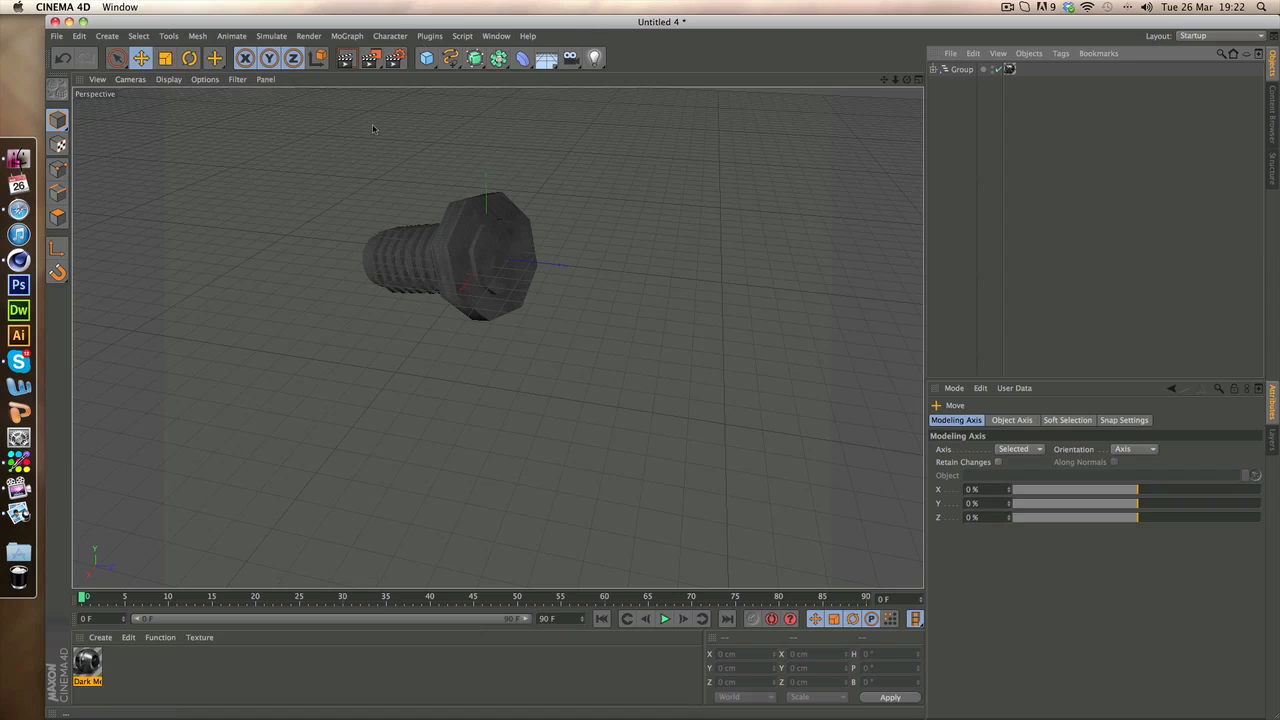
Render the perspective view to check the metal bolt, and view the model from a different angle
left_click(345, 59)
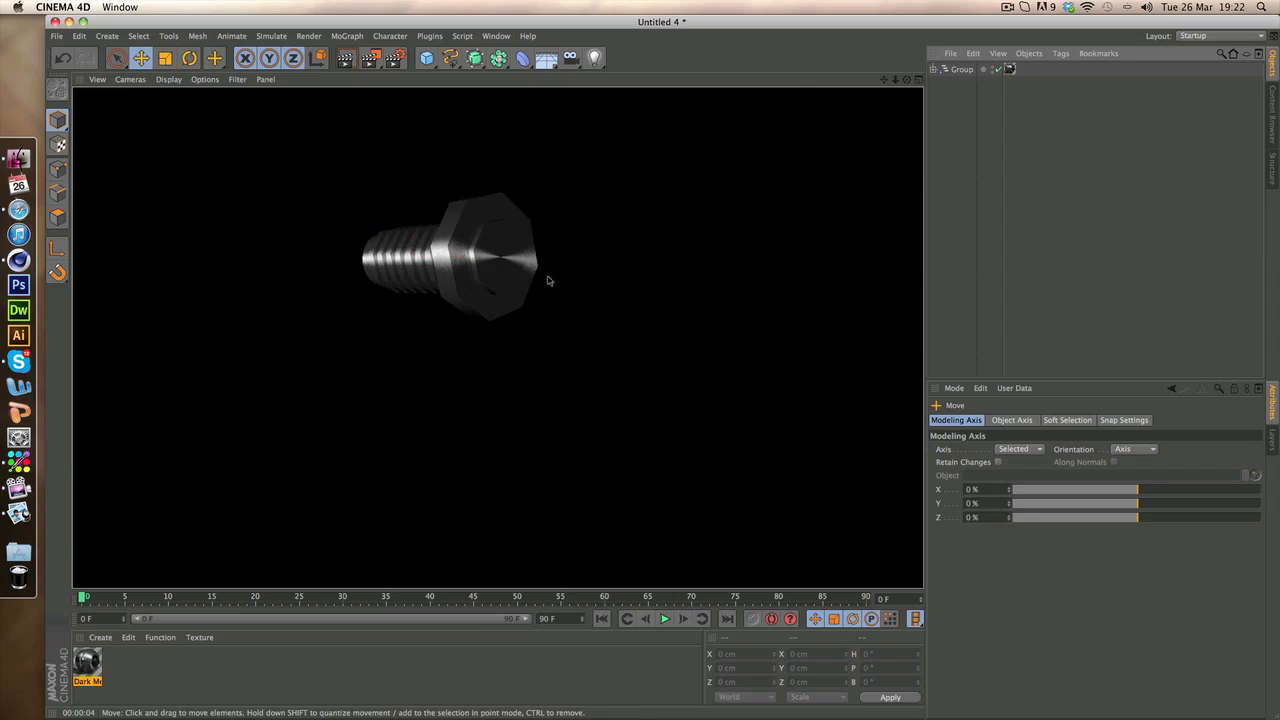
left_click(611, 247)
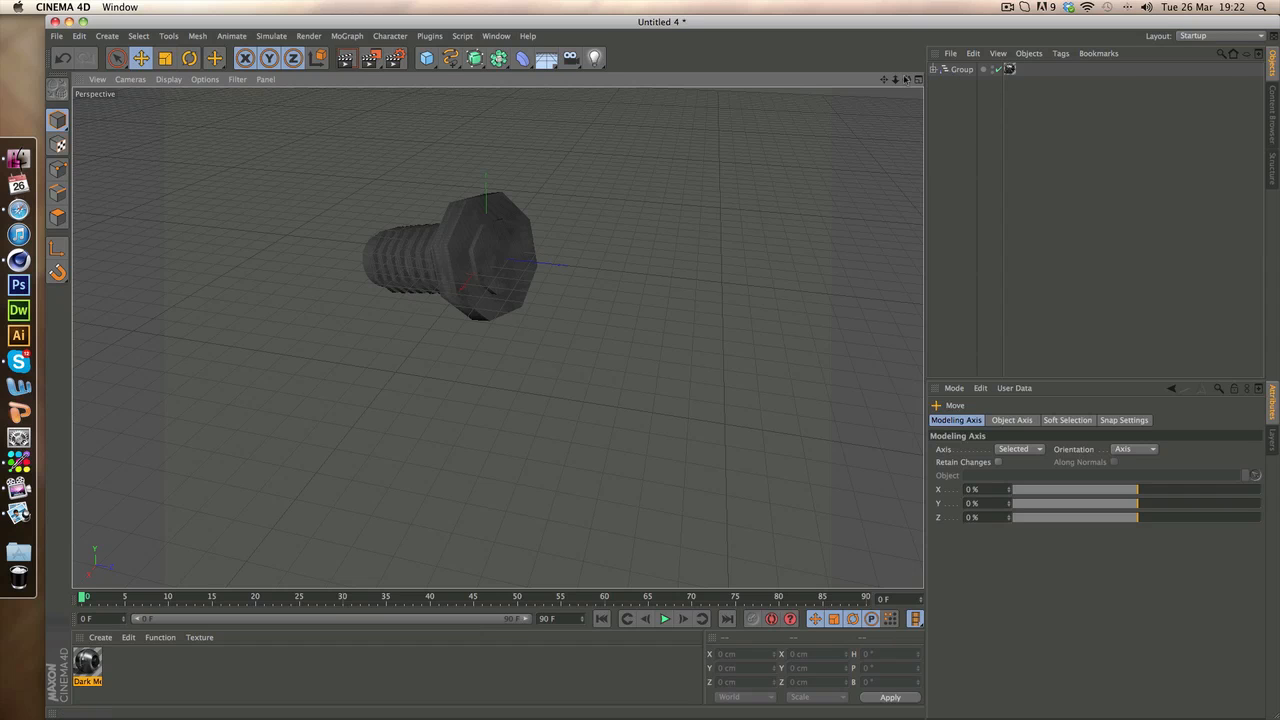
mouse_move(907, 79)
left_mouse_down()
mouse_move(940, 76)
mouse_move(850, 81)
mouse_move(892, 81)
left_mouse_up()
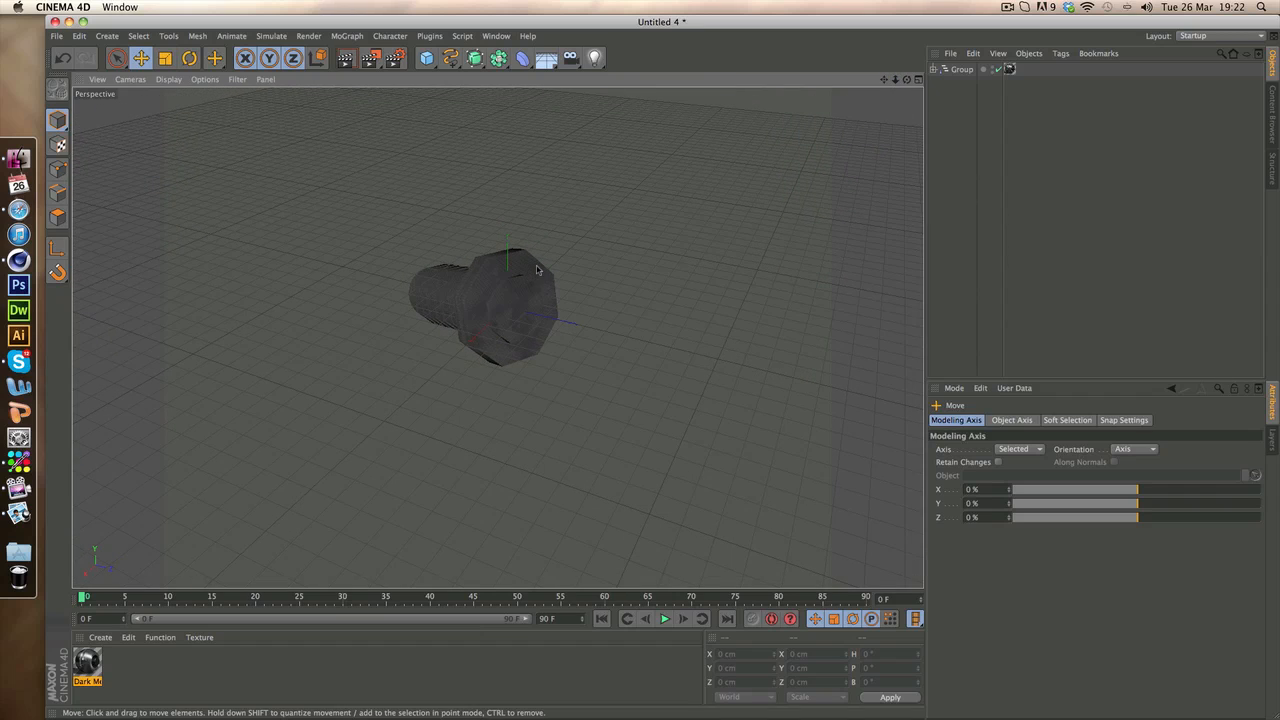